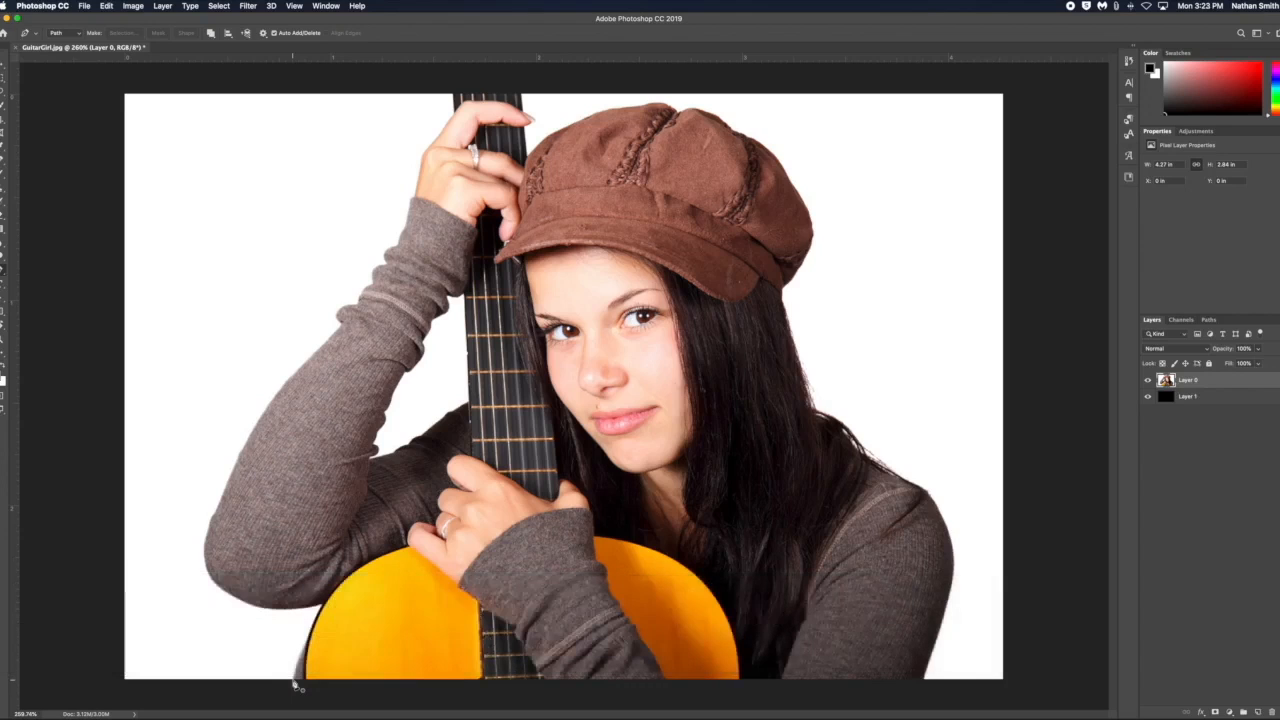
Start a path at the image's bottom edge beside the guitar, add a curved anchor where guitar meets sleeve, and remove its forward handle
left_click(296, 683)
scroll(321, 662, "up", 5)
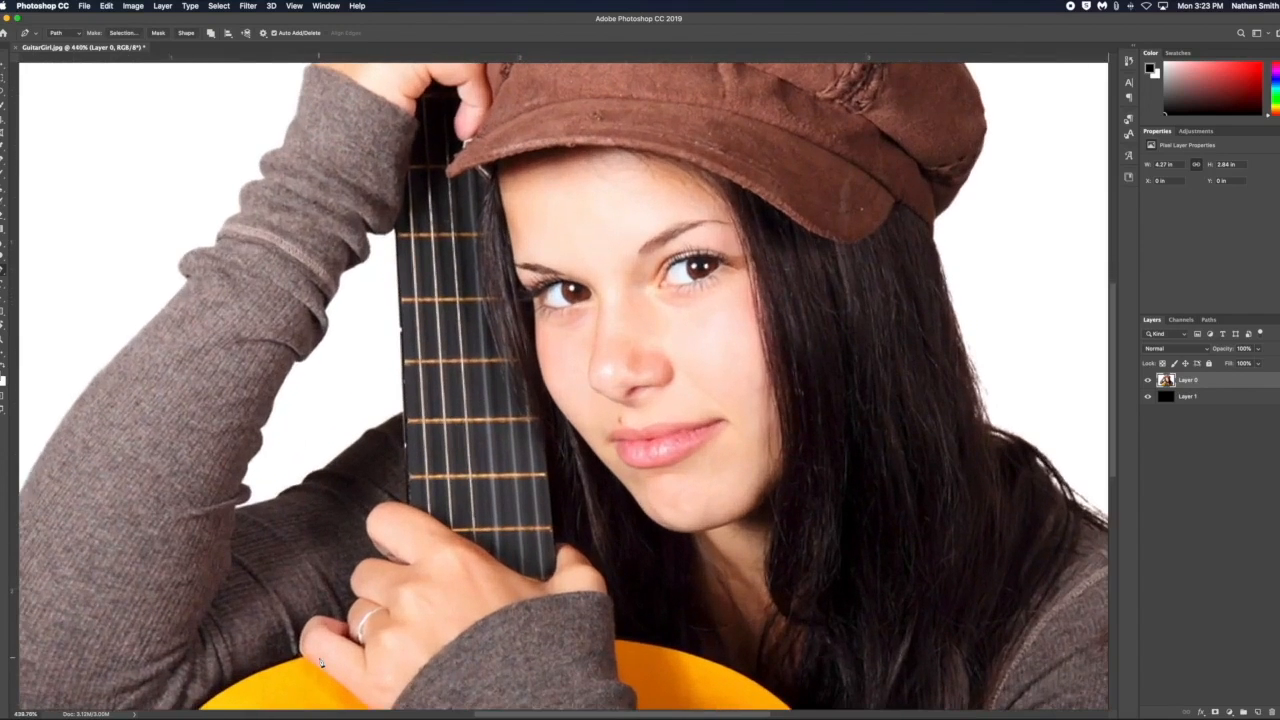
scroll(321, 662, "left", 2)
scroll(321, 662, "down", 1)
scroll(321, 662, "up", 4)
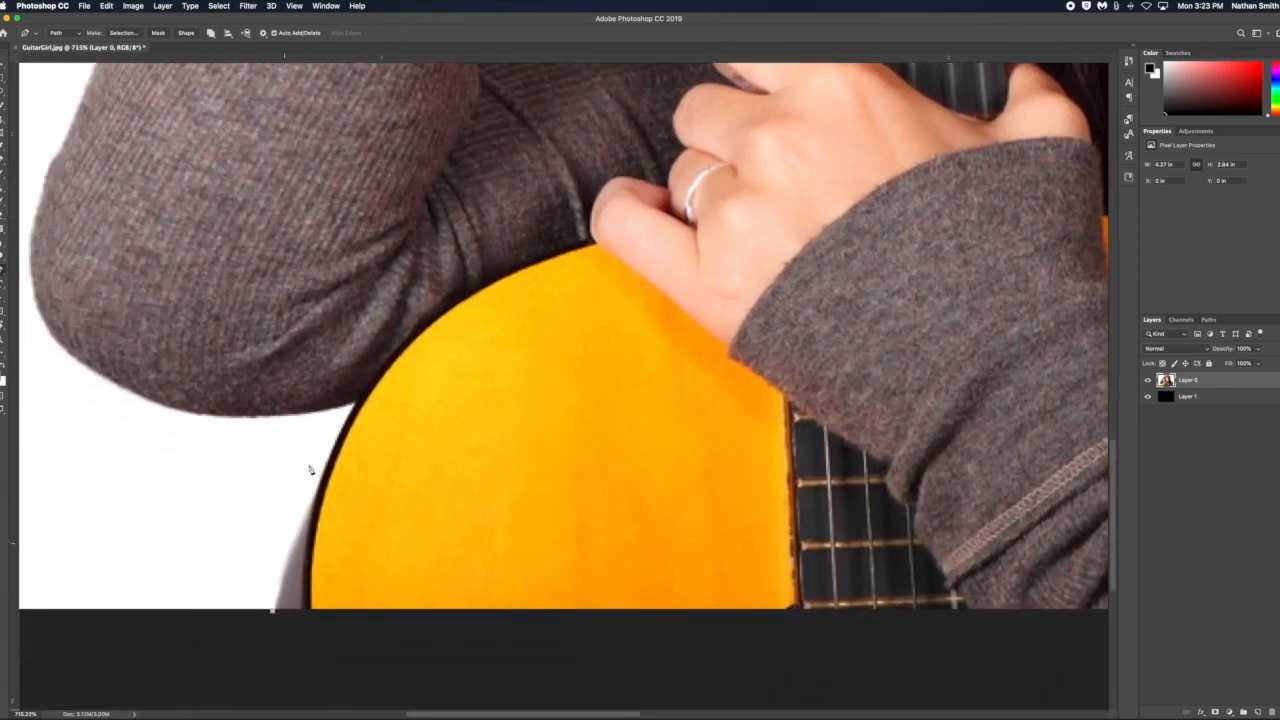
left_click_drag(356, 406, 376, 377)
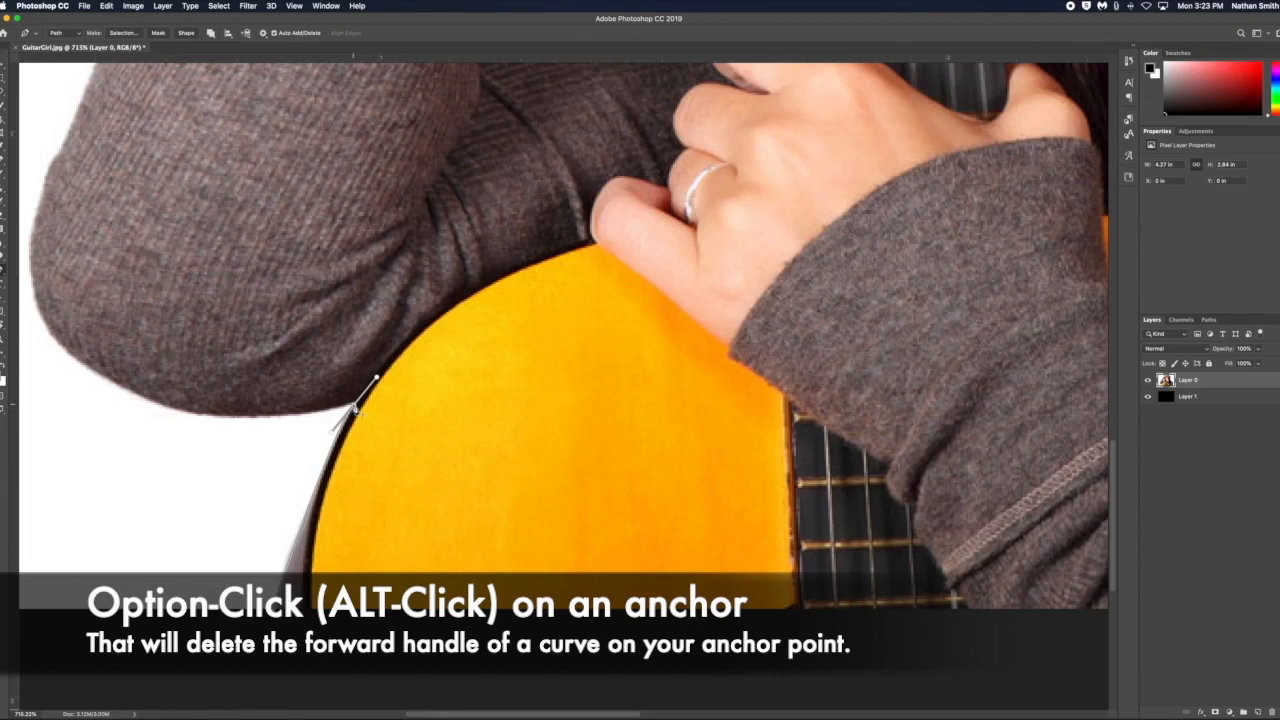
left_click(355, 406, "alt")
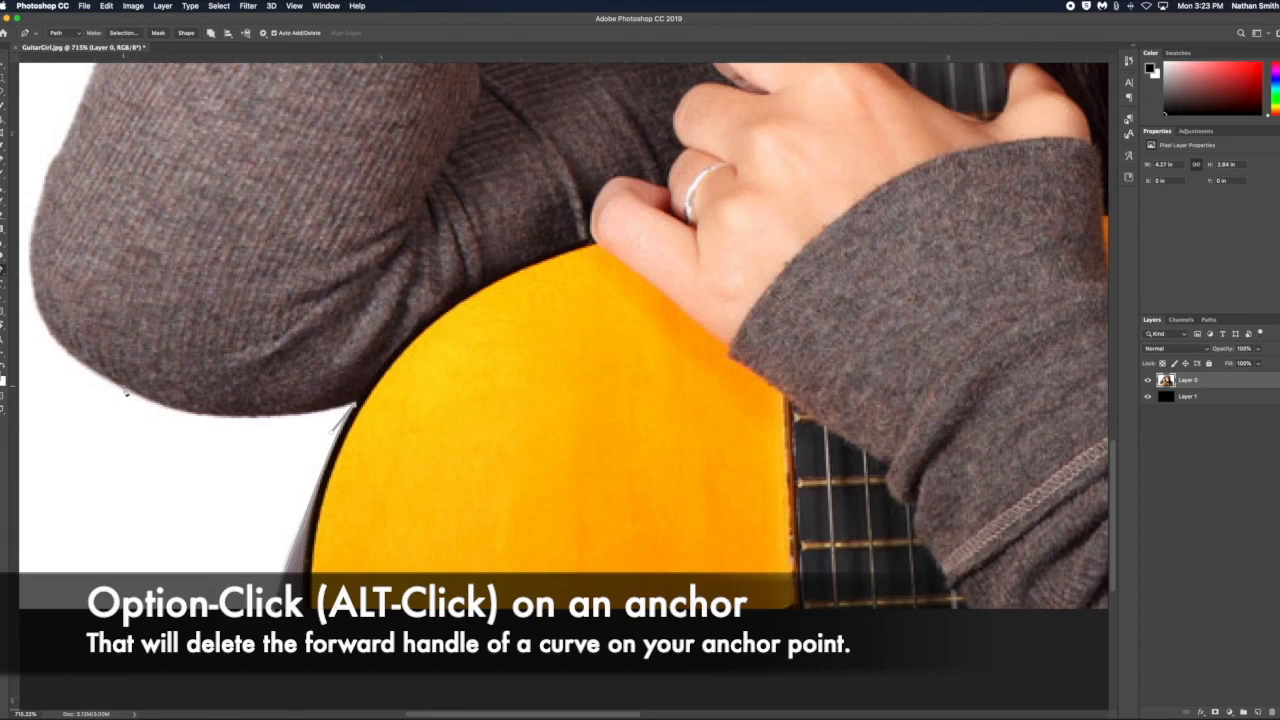
Curve the path under the raised arm's elbow to its outer edge and remove the new anchor's forward handle
left_click(33, 265)
left_click_drag(32, 262, 30, 66)
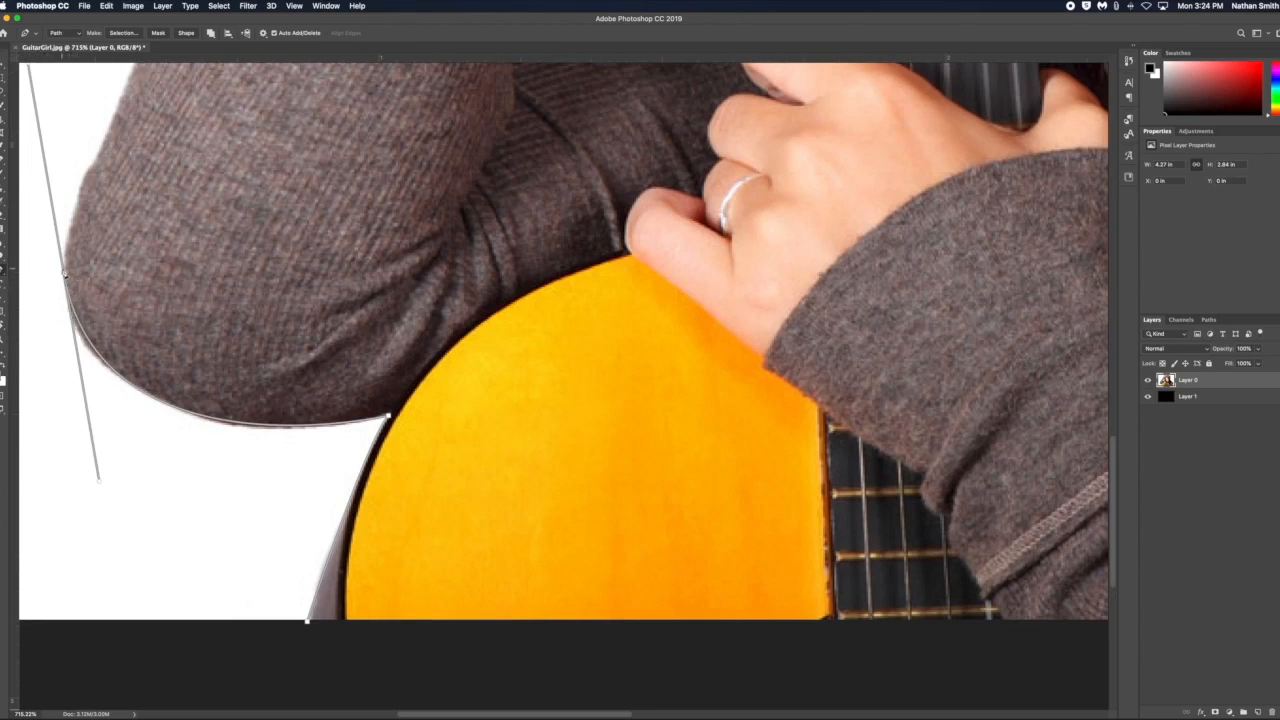
key("super+z")
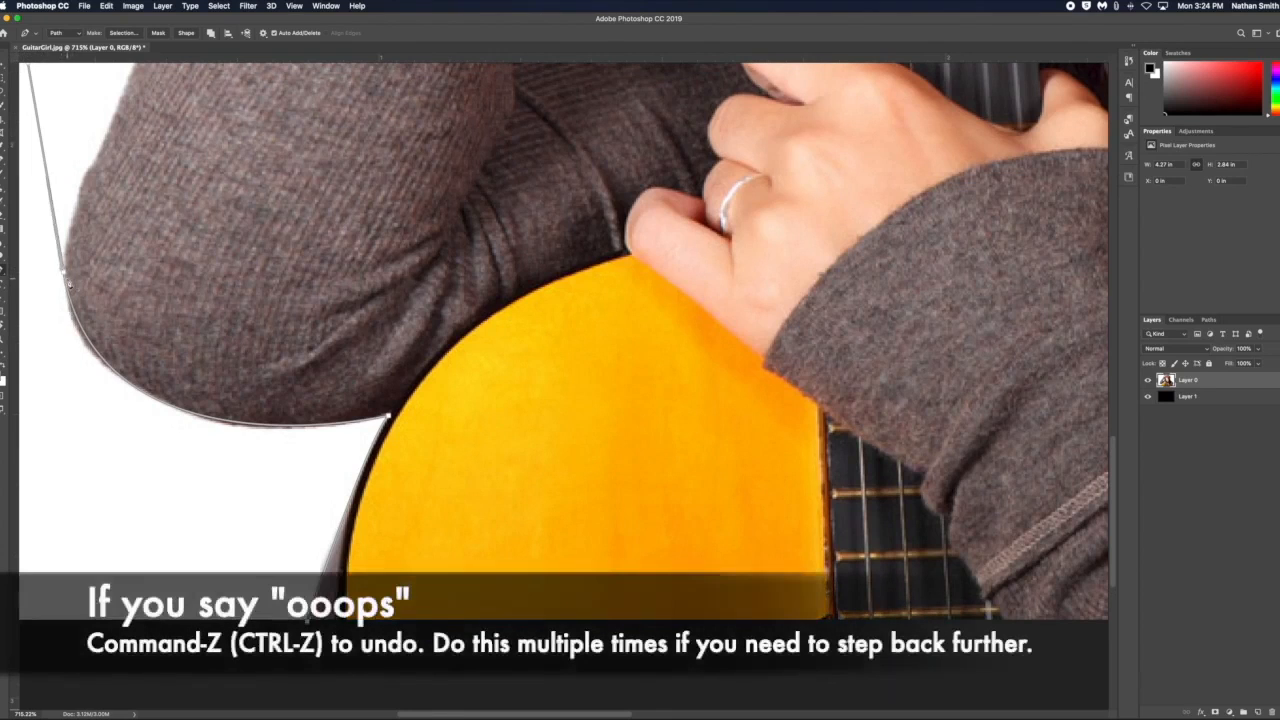
key("super+z")
left_click(66, 274, "alt")
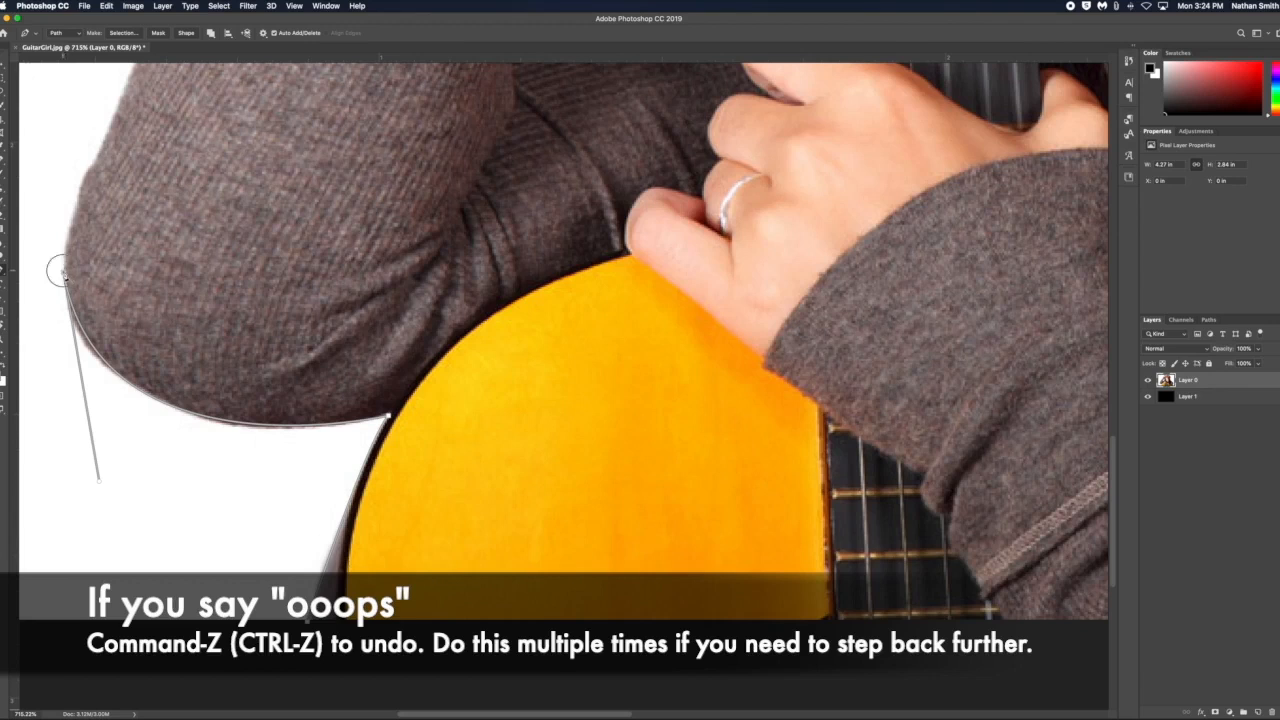
Continue the path up the outer edge of the raised forearm with two curved anchors
scroll(86, 269, "up", 3)
scroll(86, 269, "up", 2)
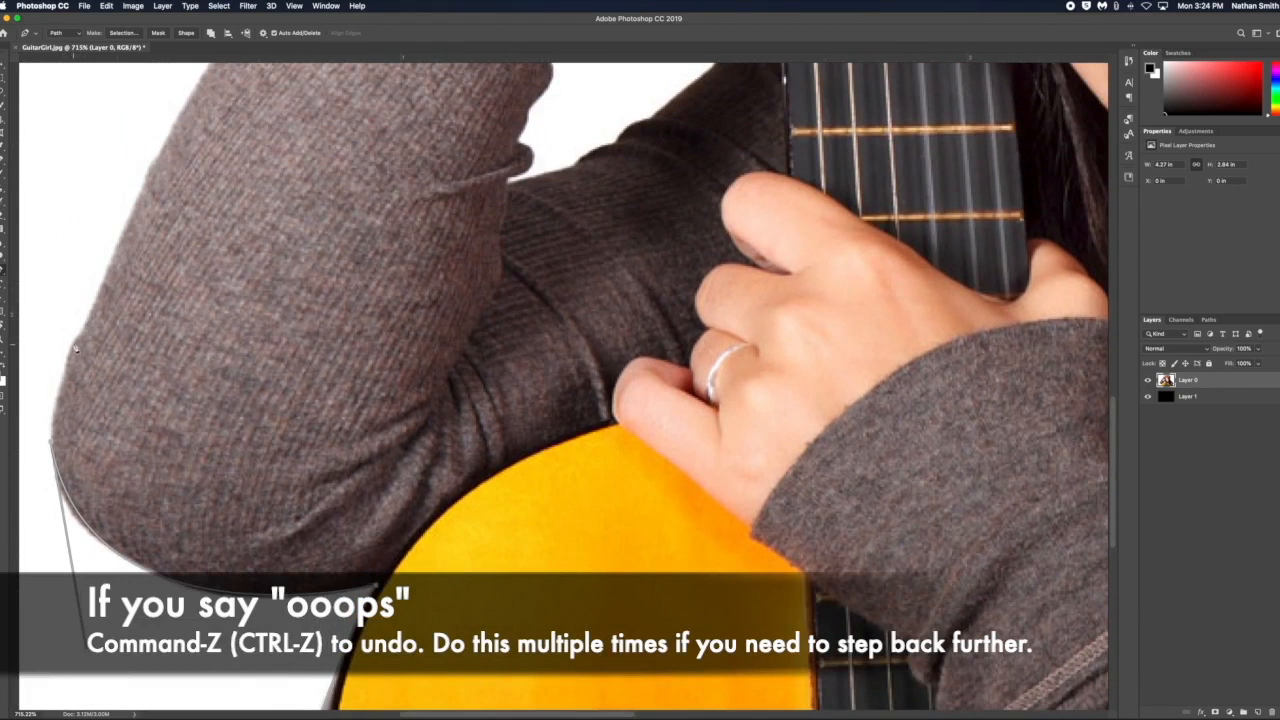
left_click_drag(71, 346, 79, 331)
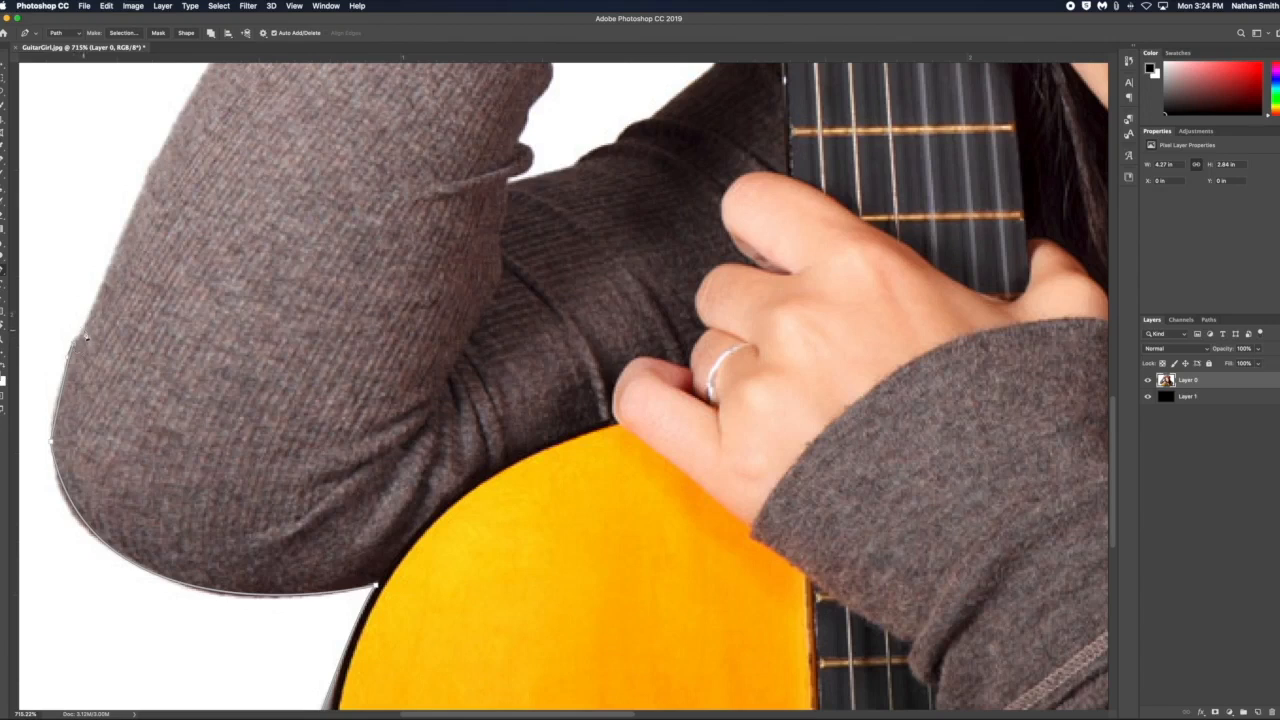
scroll(100, 305, "up", 3)
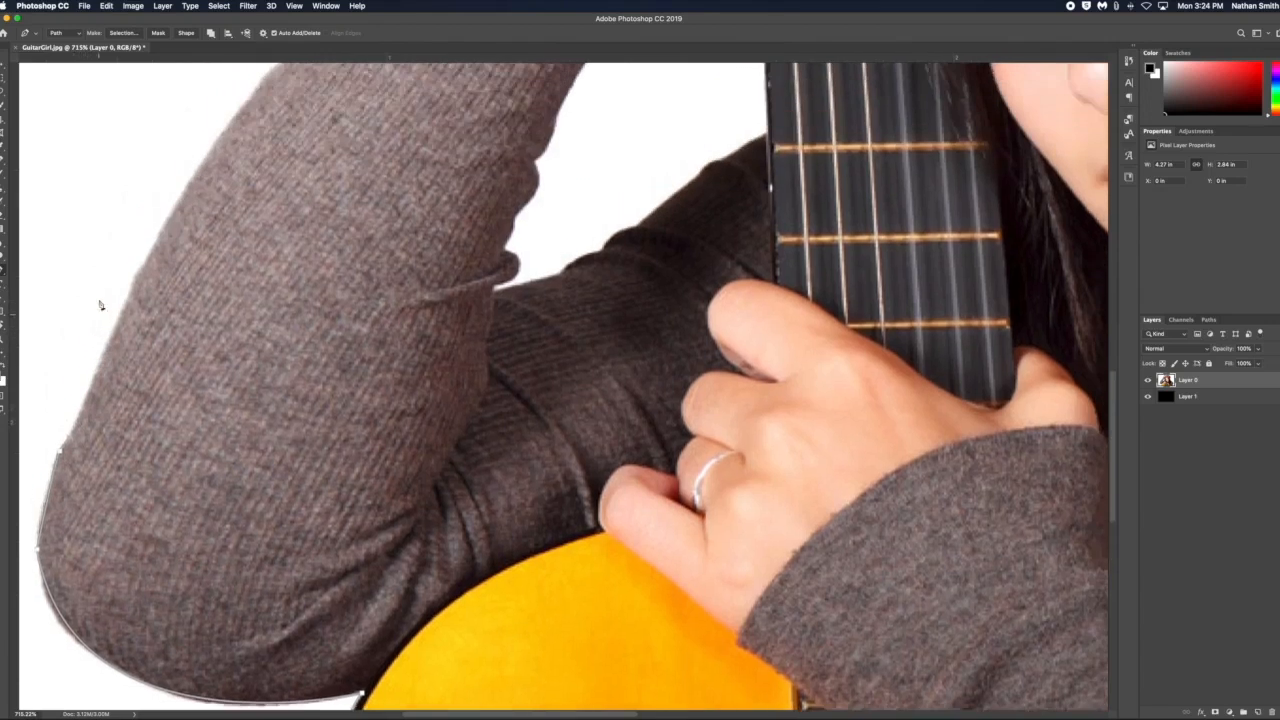
scroll(100, 305, "right", 1)
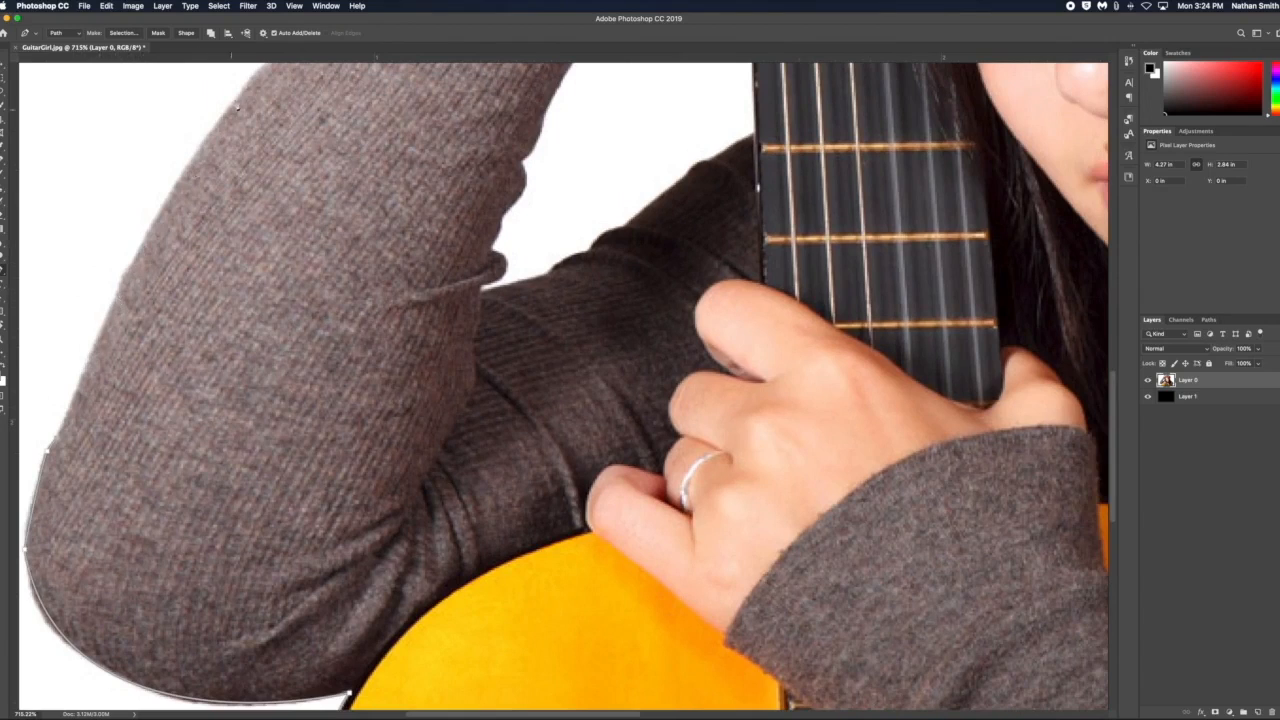
left_click_drag(257, 80, 348, 70)
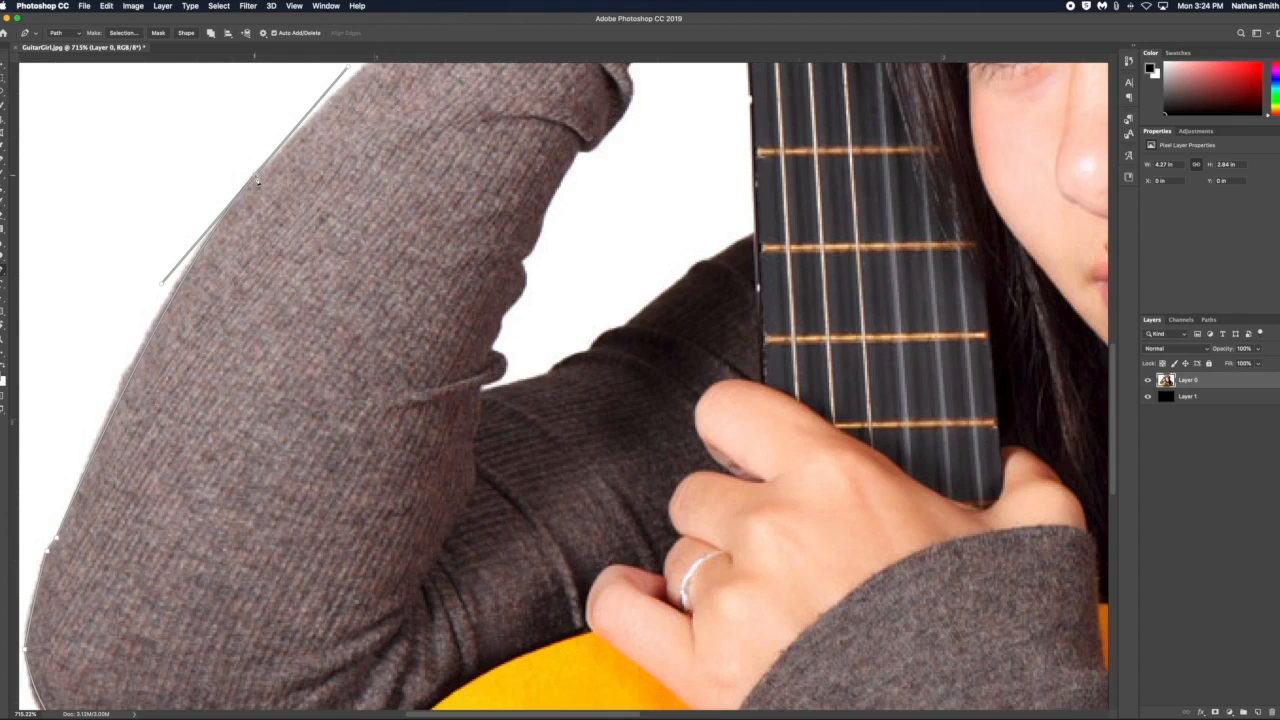
Add an anchor where the forearm meets the first sleeve fold and nudge it right onto the fabric edge
scroll(268, 182, "up", 3)
scroll(268, 182, "right", 2)
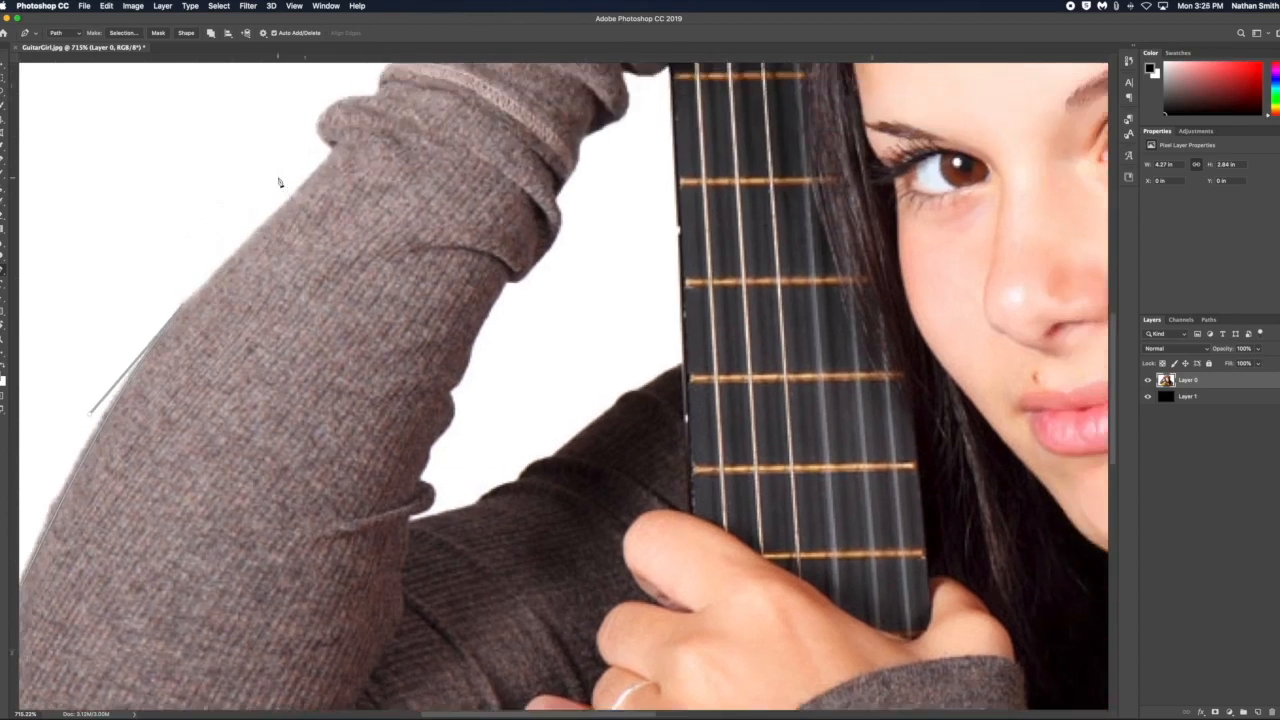
scroll(280, 182, "up", 1)
left_click(330, 166)
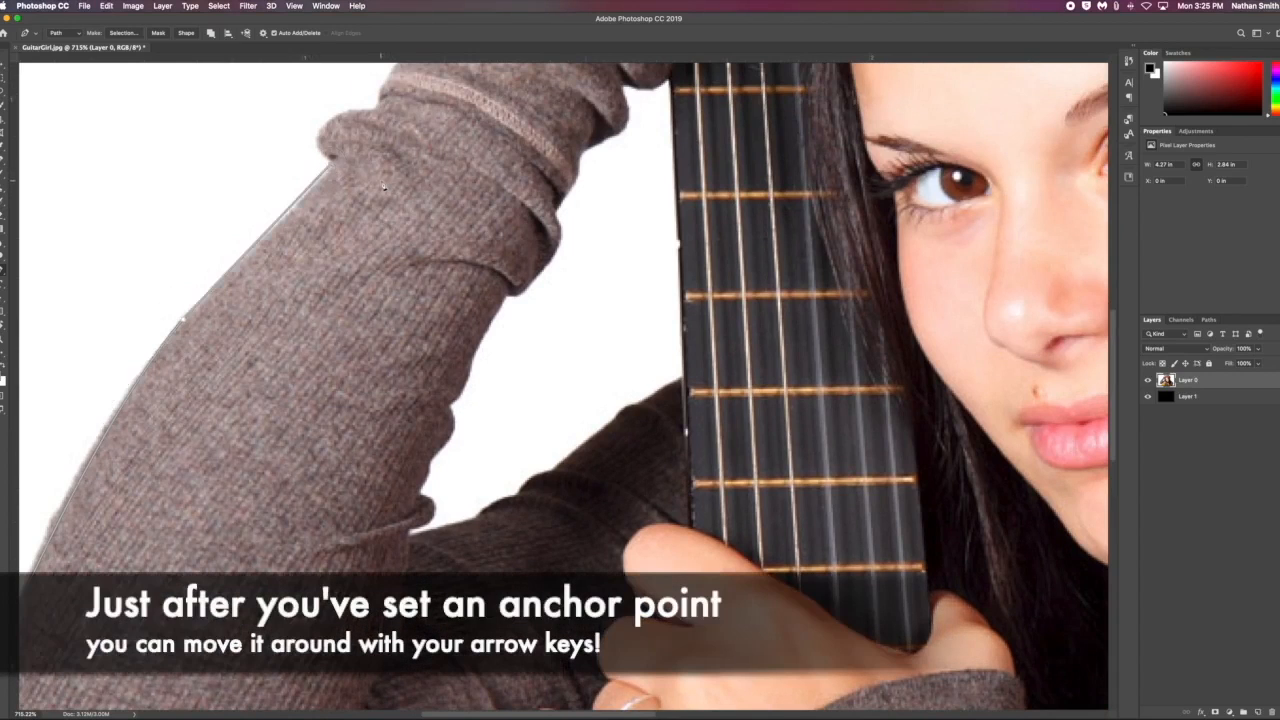
key("Right")
key("Right")
key("Right")
key("Right")
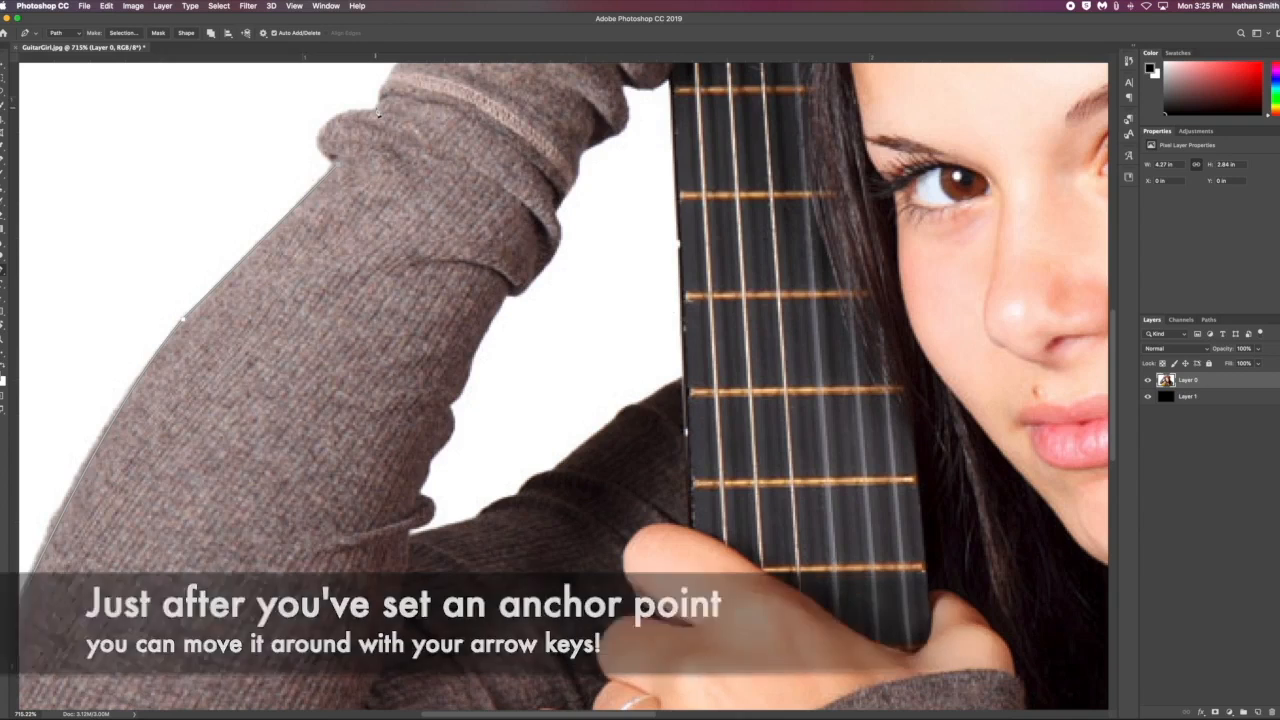
Curve the path around the first sleeve fold and remove the new anchor's forward handle
left_click_drag(376, 108, 470, 97)
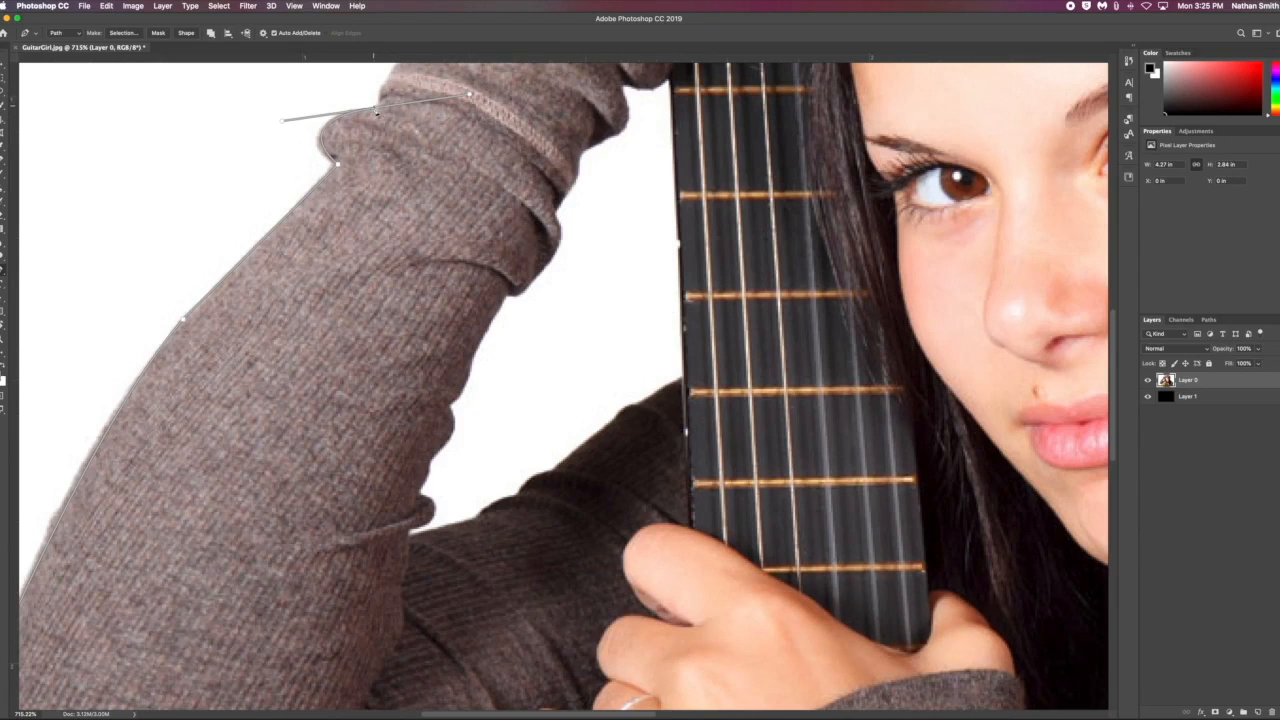
left_click(379, 111, "alt")
key("super+z")
left_click(377, 115, "alt")
Trace the next two sleeve folds with curved anchors, removing their forward handles, and select the earlier of the two anchors
scroll(398, 122, "up", 3)
scroll(398, 122, "right", 2)
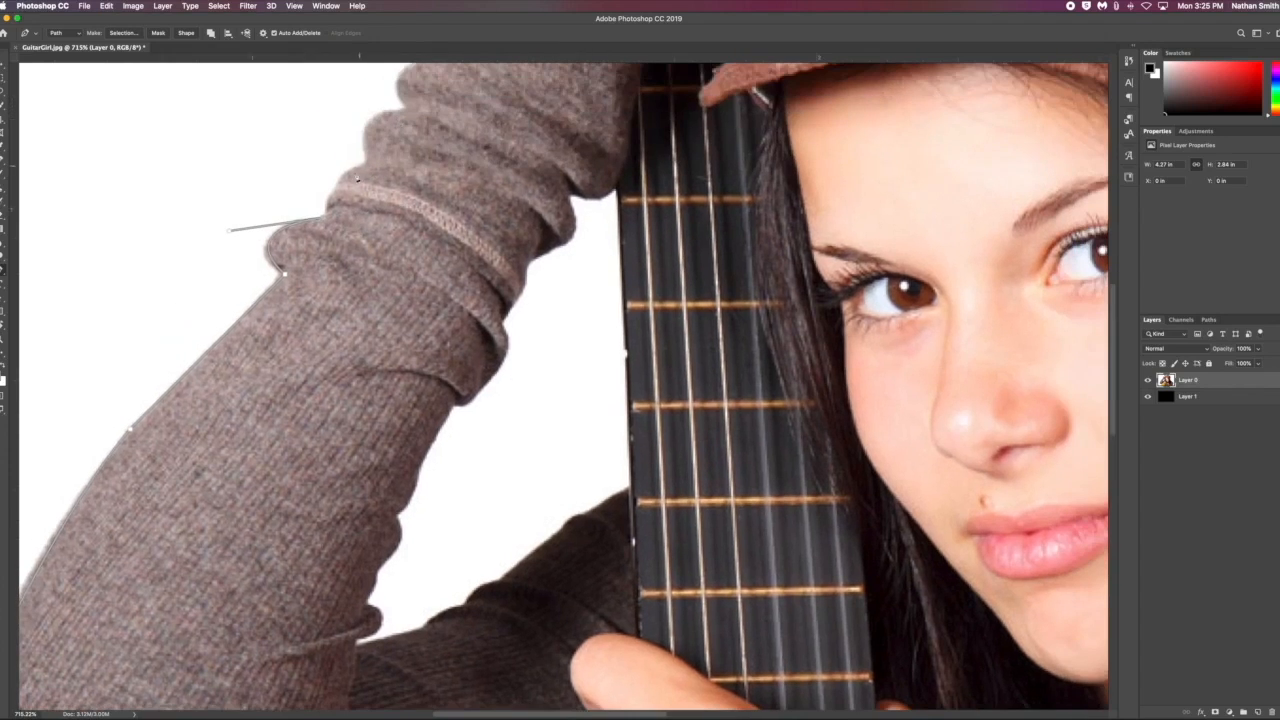
left_click_drag(367, 163, 398, 151)
left_click(368, 163, "alt")
left_click_drag(405, 110, 463, 107)
left_click(406, 110, "alt")
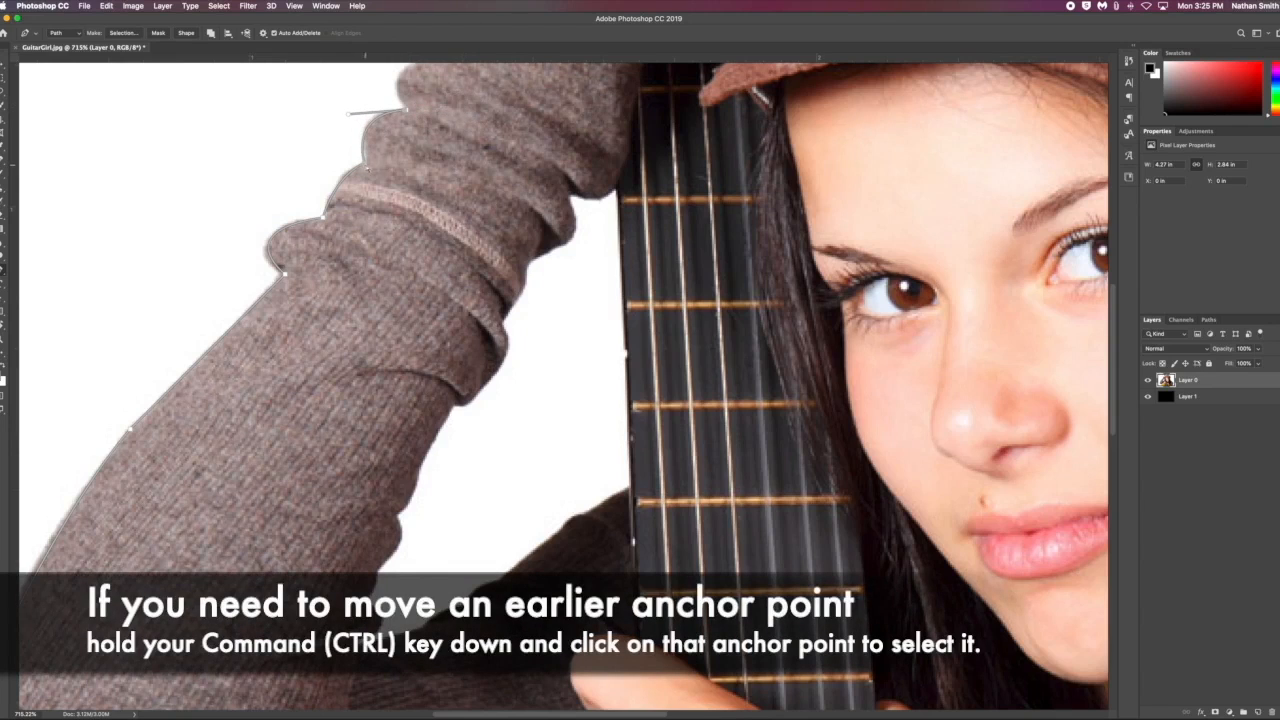
left_click(367, 164, "ctrl")
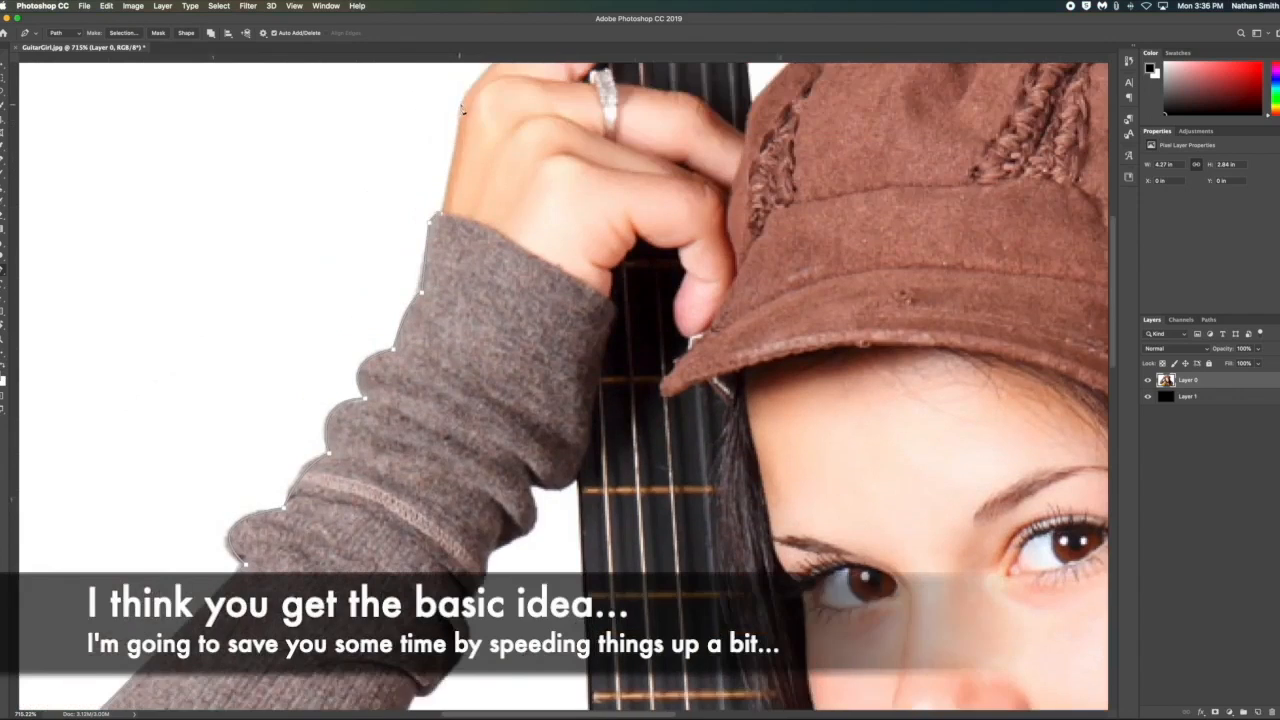
Trace the outer edge of the raised hand from the wrist past the knuckle and along the index finger
left_click_drag(462, 105, 465, 66)
scroll(460, 120, "up", 5)
left_click_drag(474, 168, 496, 146)
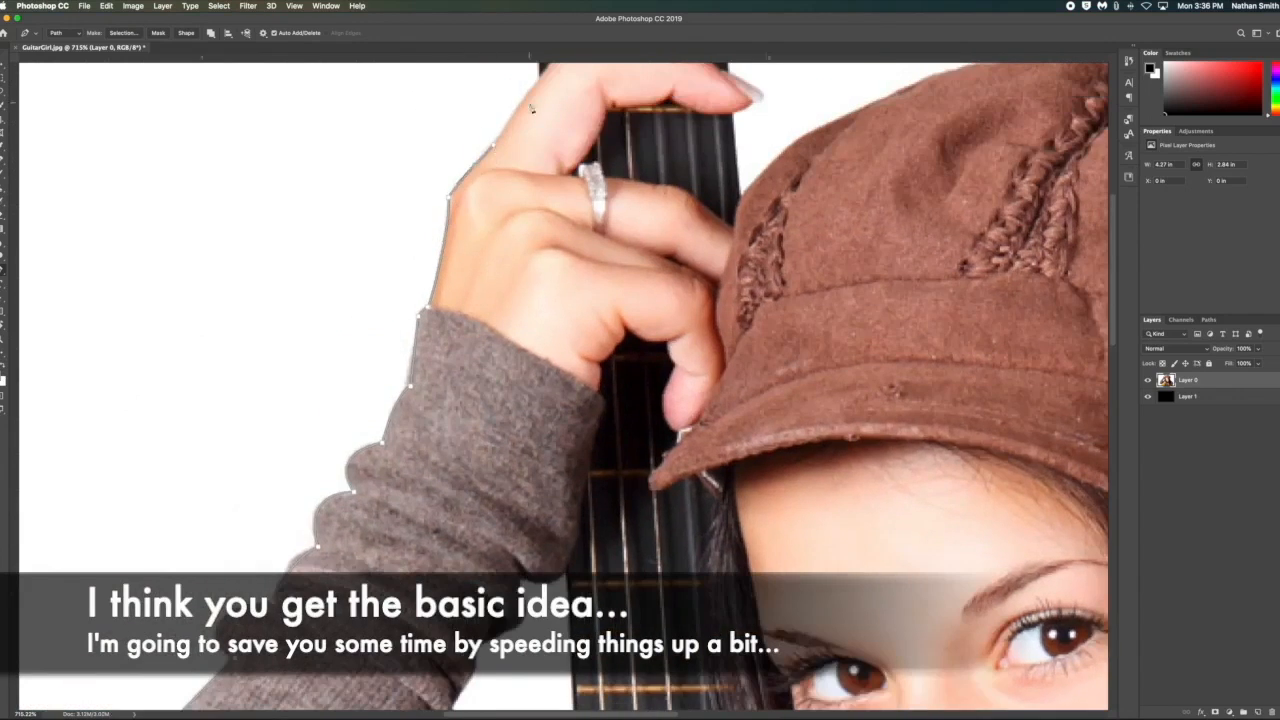
left_click(540, 81)
Extend the path around the top of the guitar neck and the index fingertip, down to where the neck meets the hat
scroll(540, 85, "up", 5)
left_click(494, 132)
left_click(681, 127)
left_click(684, 177)
left_click(716, 206)
left_click(688, 224)
left_click(700, 308)
key("super+z")
left_click(696, 314)
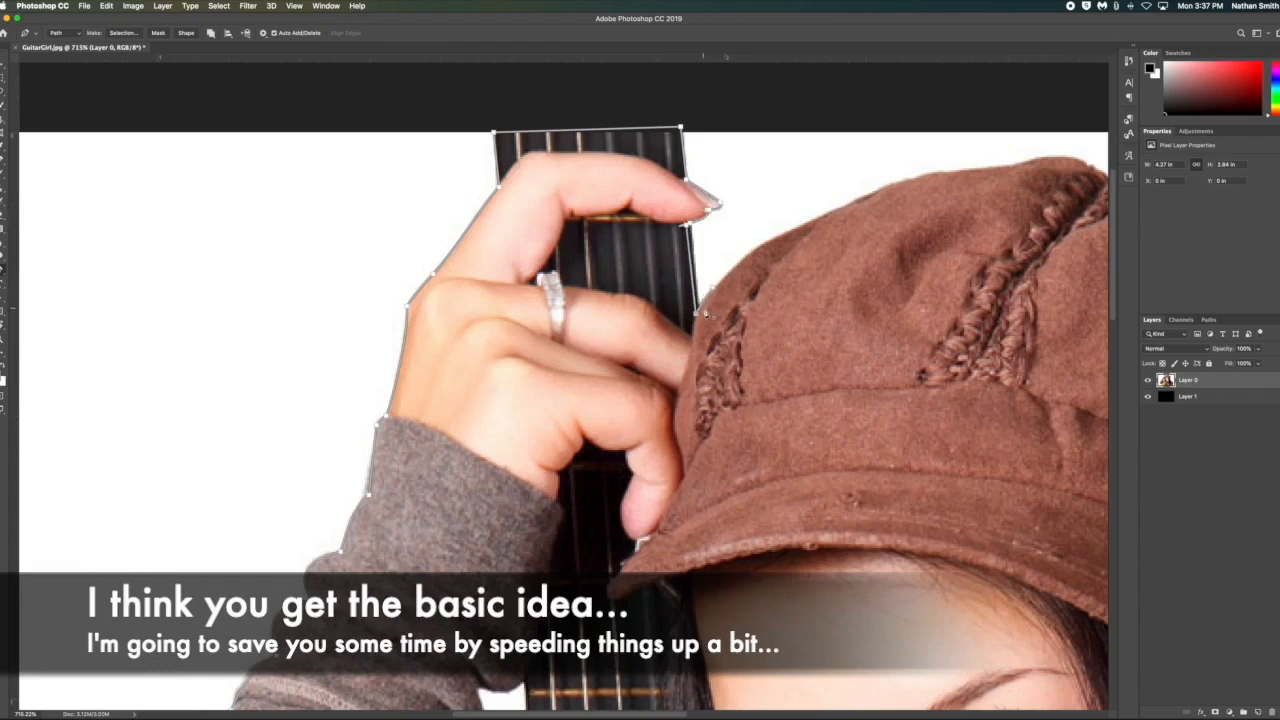
Trace the hat's upper-left outline from the guitar neck up to the crown
left_click(712, 287)
left_click(749, 253)
left_click(826, 215)
left_click(890, 183)
left_click(901, 182)
left_click(911, 179)
left_click(1002, 167)
left_click(1085, 164)
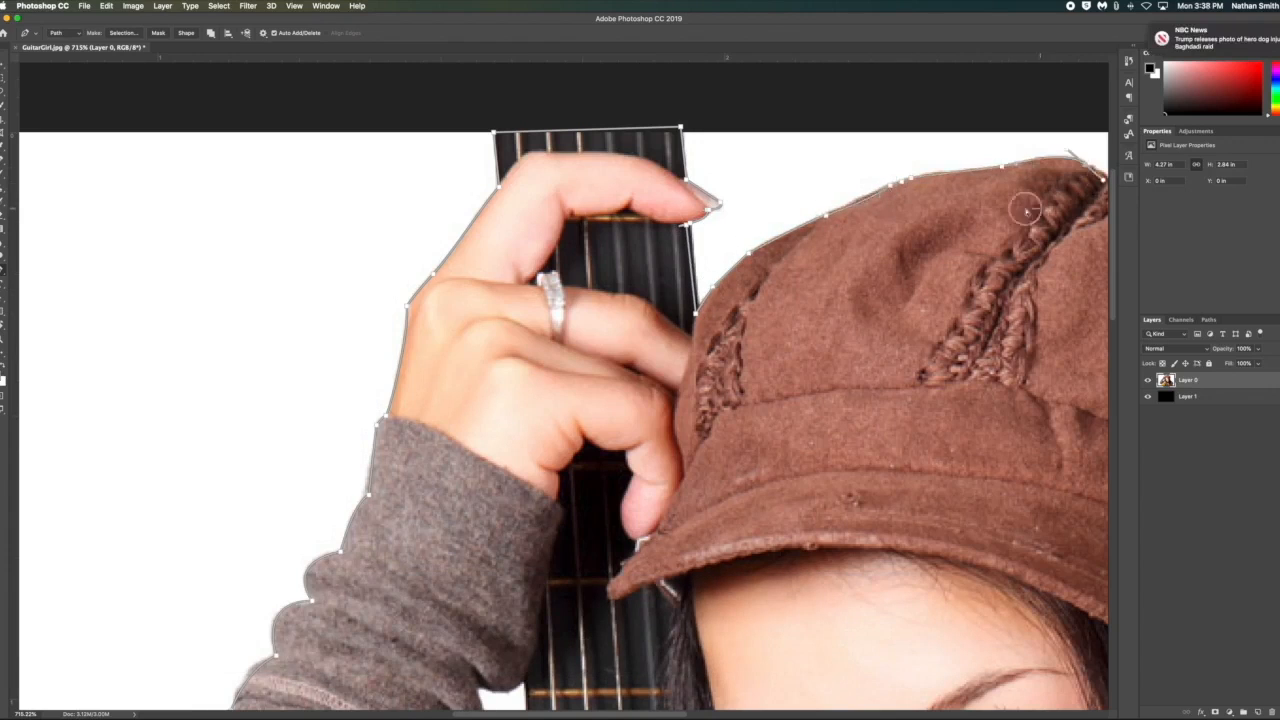
Continue the path across the top of the hat, following the notch between panels and the braided seam
left_click_drag(1085, 165, 799, 224)
left_click(824, 240)
left_click_drag(891, 235, 906, 247)
left_click_drag(824, 240, 825, 248)
left_click_drag(966, 277, 992, 302)
left_click_drag(994, 304, 793, 294)
left_click(777, 282)
left_click(794, 289)
left_click(816, 300)
Trace the right side of the hat with curved anchors down to where it meets the hair
left_click_drag(920, 395, 993, 545)
left_click_drag(976, 630, 949, 671)
left_click(975, 630, "alt")
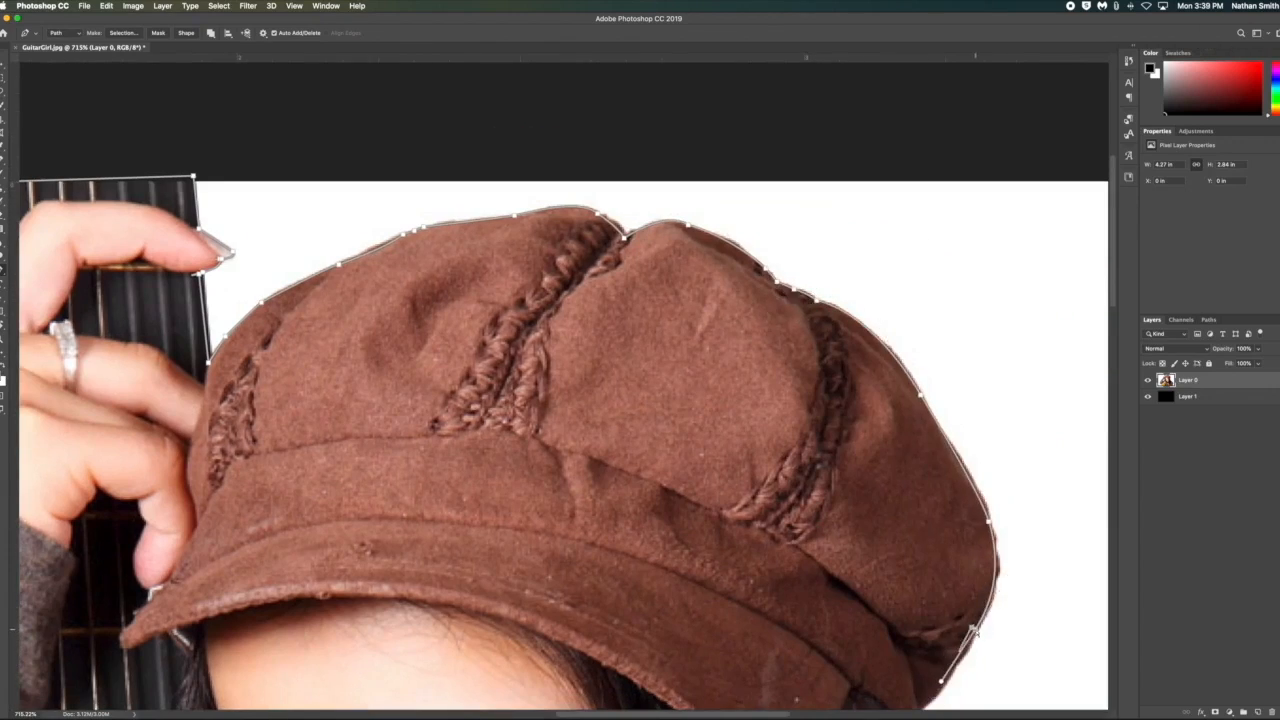
scroll(971, 631, "down", 5)
left_click(956, 422)
left_click(950, 426)
left_click_drag(916, 471, 885, 490)
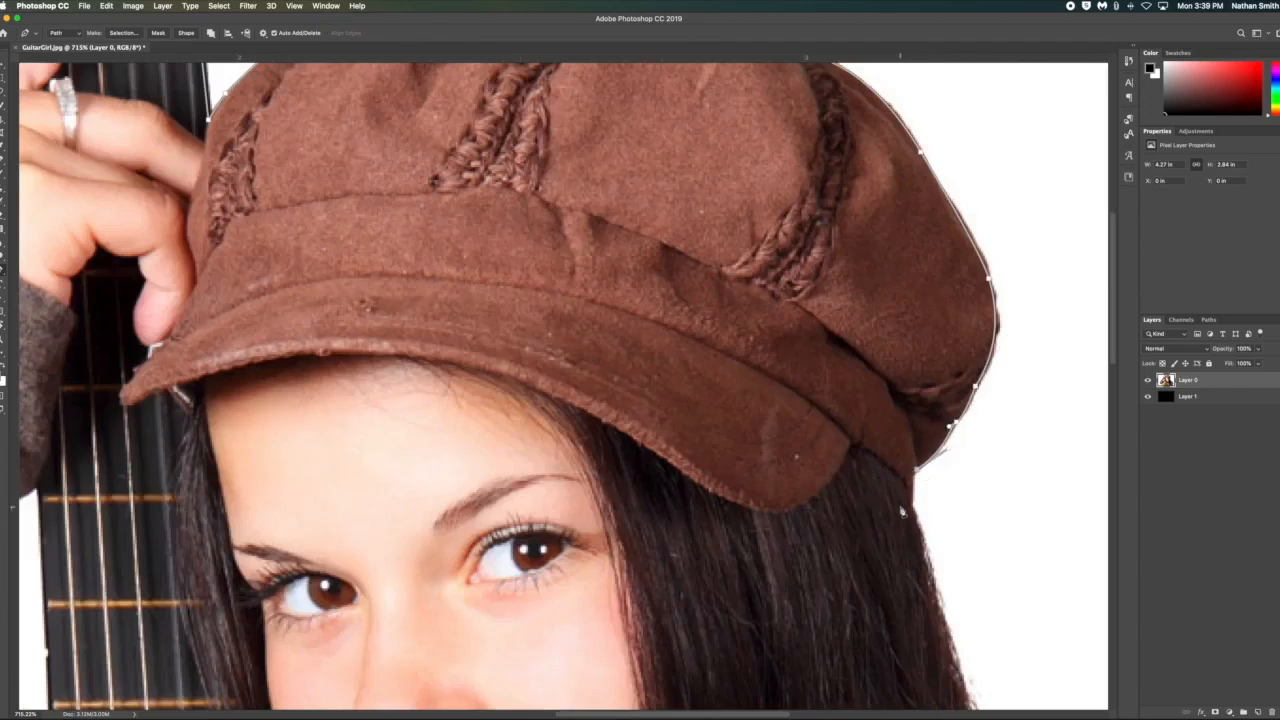
Run the path down from the hat with straight segments just inside the outer edge of the hair
left_click(901, 493)
scroll(901, 493, "down", 5)
scroll(901, 493, "right", 3)
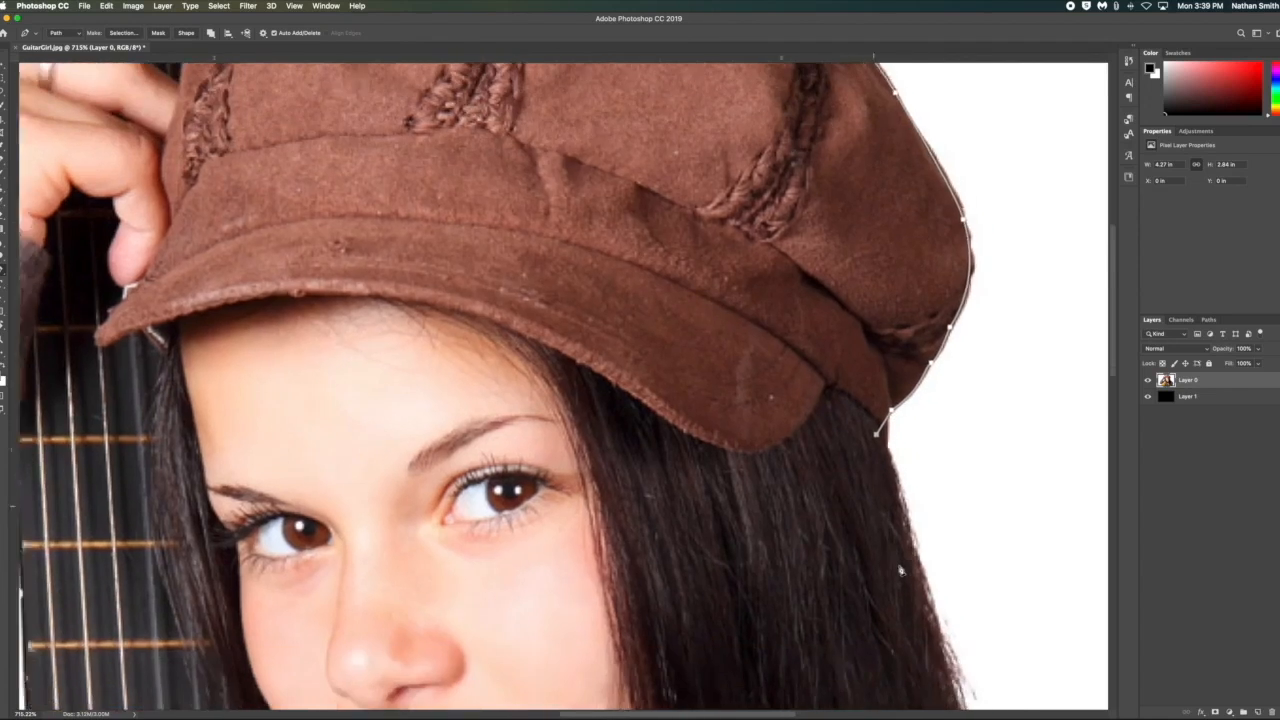
left_click(804, 325)
left_click(822, 396)
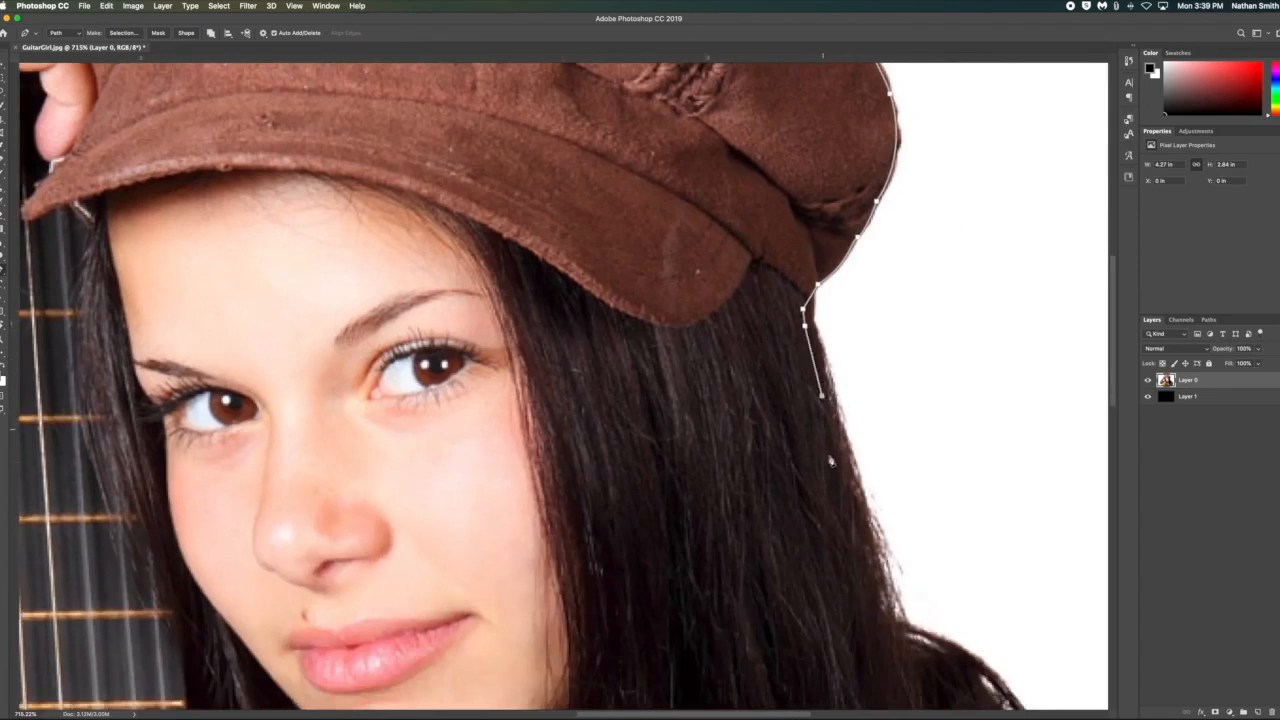
left_click(838, 472)
left_click(859, 549)
Continue the path down the lower hair and across toward the shoulder, staying inside the loose strands
scroll(867, 605, "down", 5)
scroll(867, 605, "right", 3)
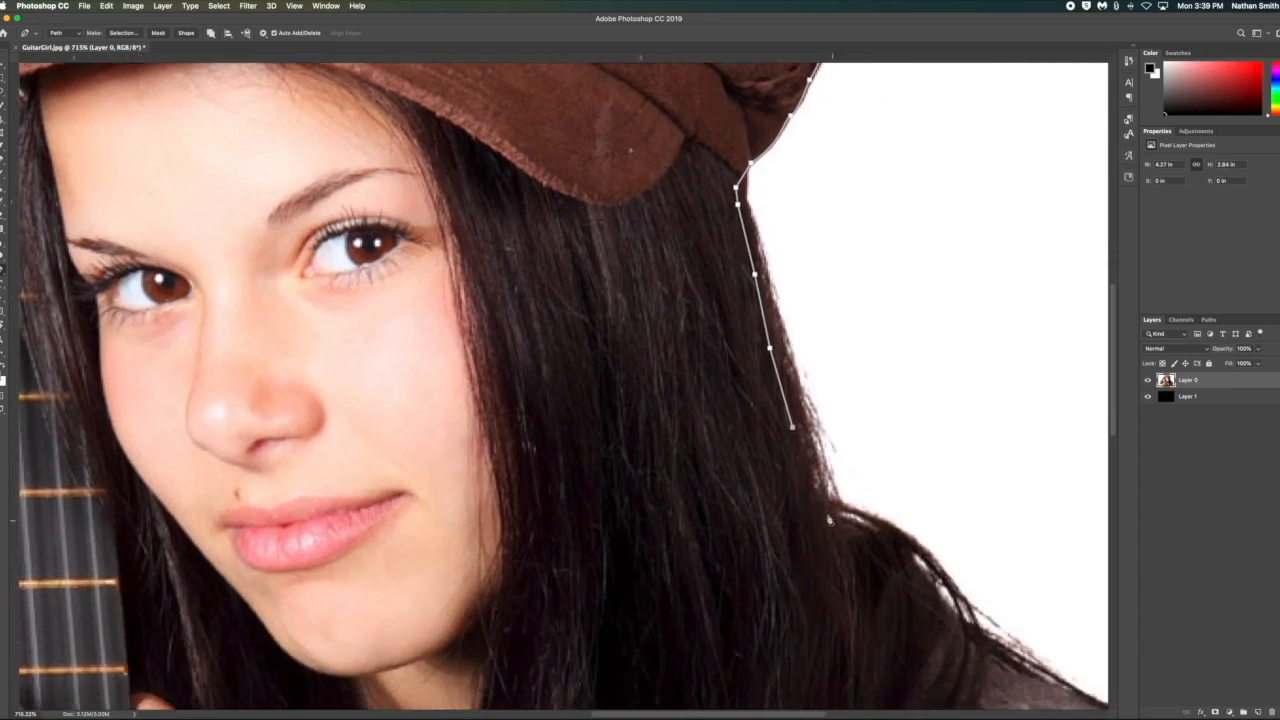
left_click(801, 479)
left_click(819, 521)
left_click(890, 583)
left_click(951, 621)
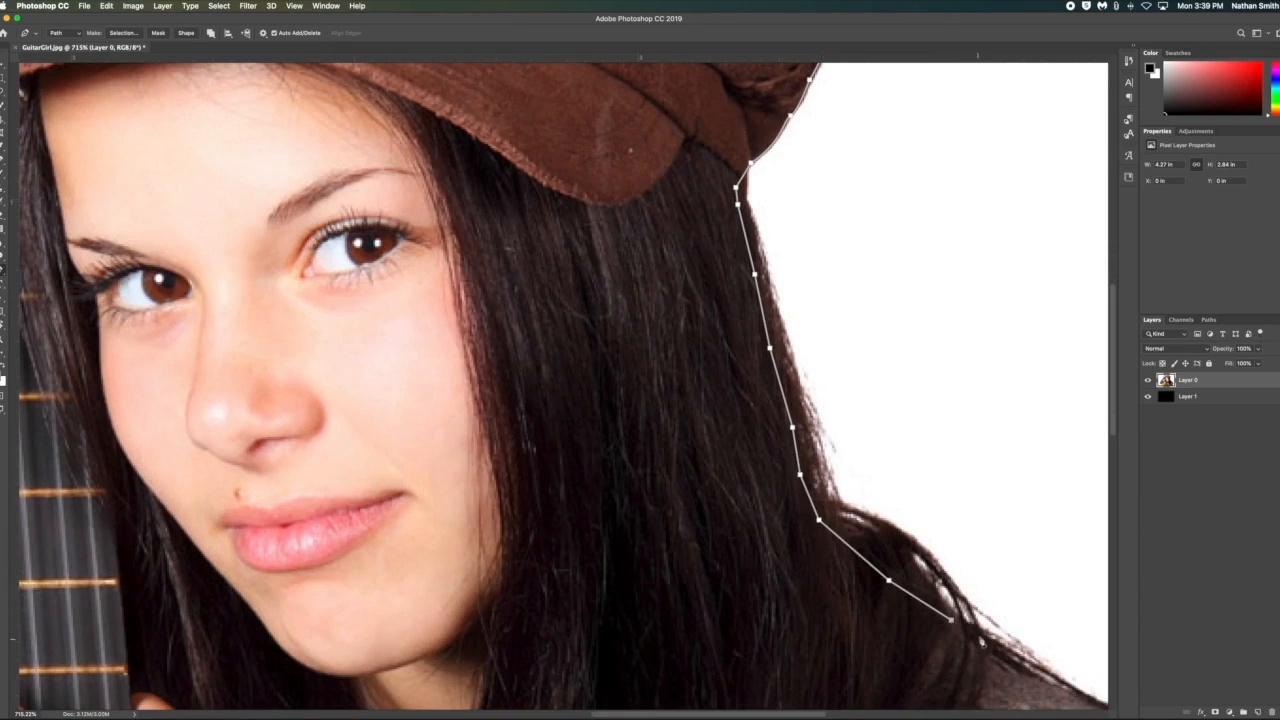
left_click(989, 640)
Trace the top of the shoulder and the start of the outer upper arm
scroll(989, 643, "down", 4)
scroll(989, 643, "right", 6)
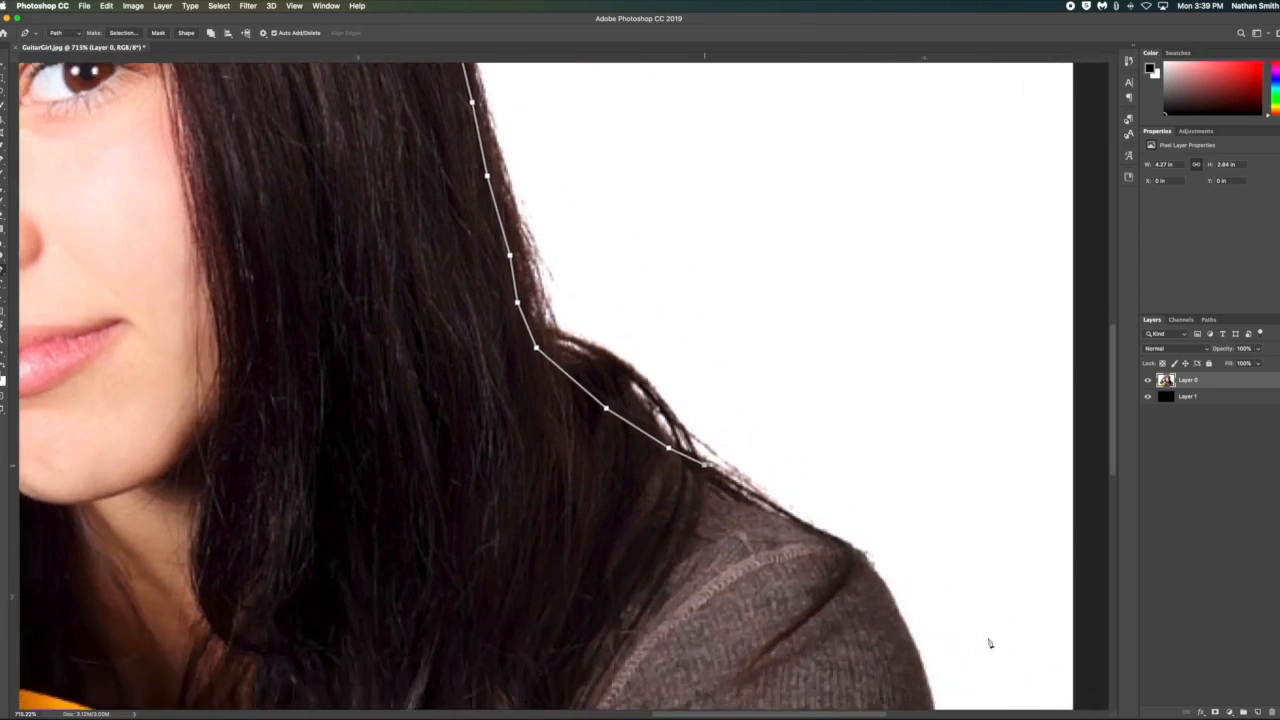
left_click(734, 490)
left_click(855, 547)
left_click(902, 627)
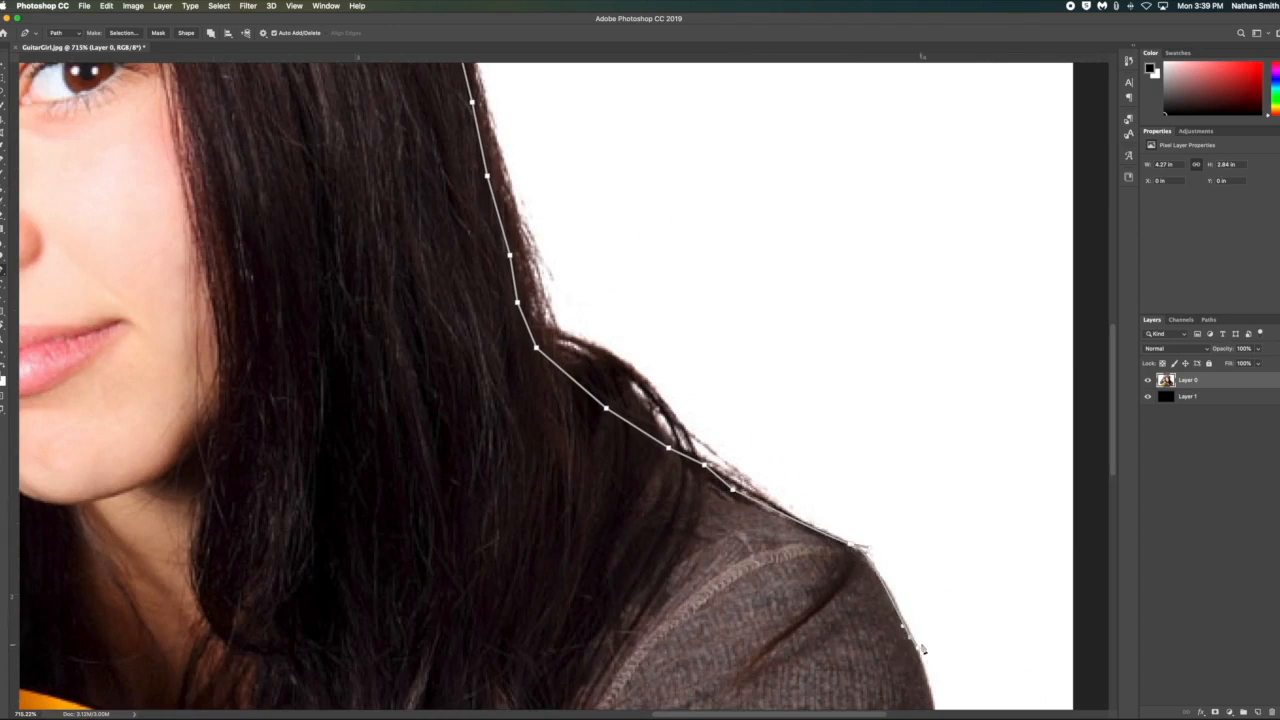
Curve the path down the outer upper arm, bring it below the image, and close it at the starting anchor beside the guitar
scroll(905, 635, "down", 5)
scroll(905, 635, "right", 2)
left_click_drag(779, 558, 727, 634)
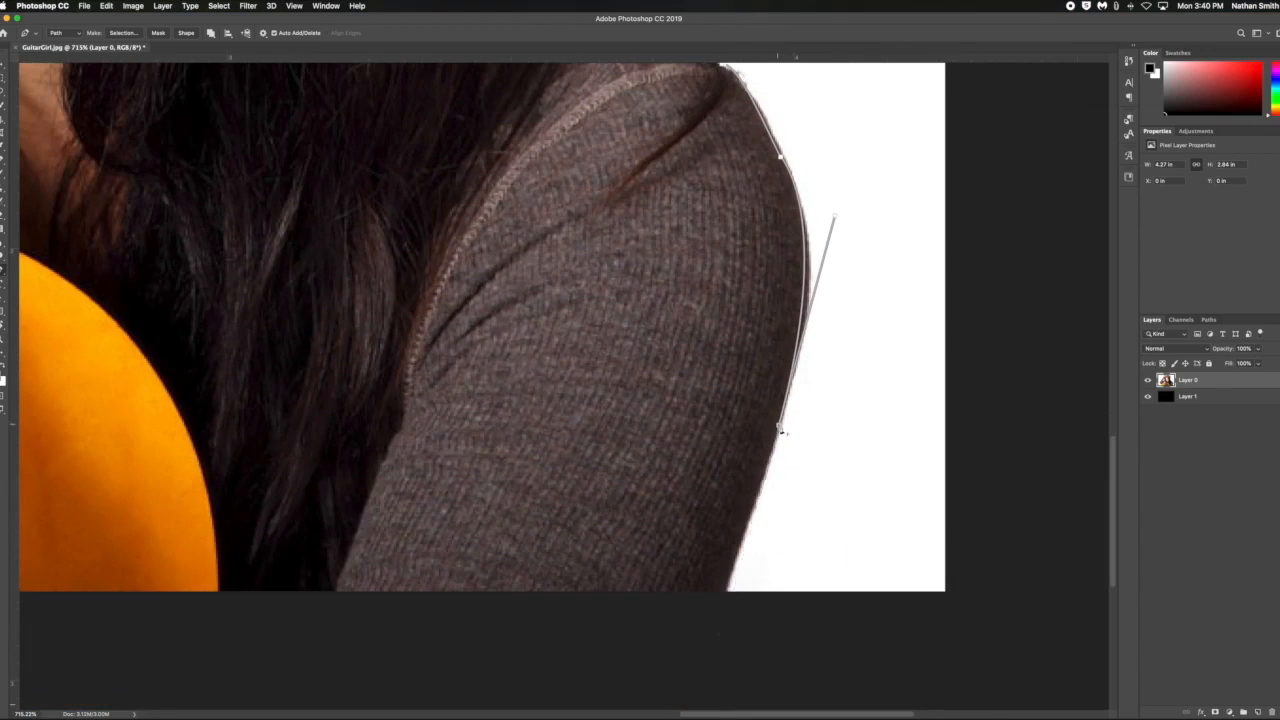
scroll(723, 591, "down", 10)
scroll(723, 591, "left", 5)
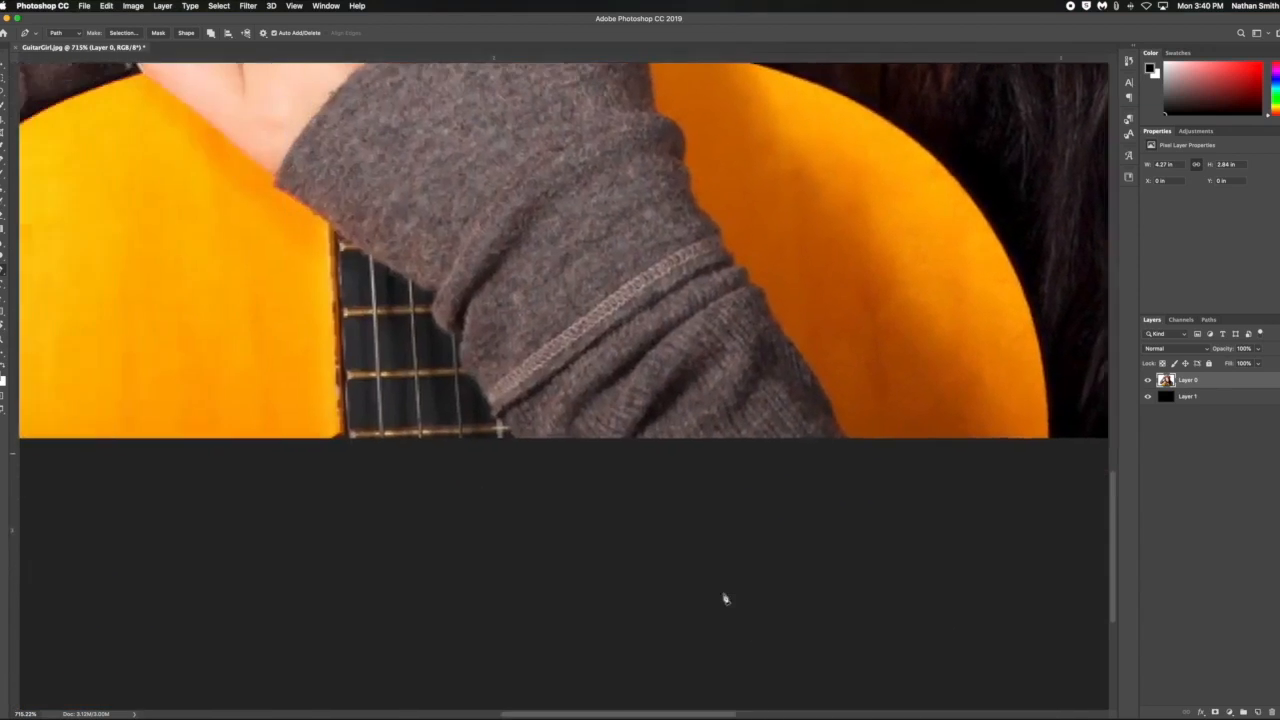
scroll(725, 598, "left", 8)
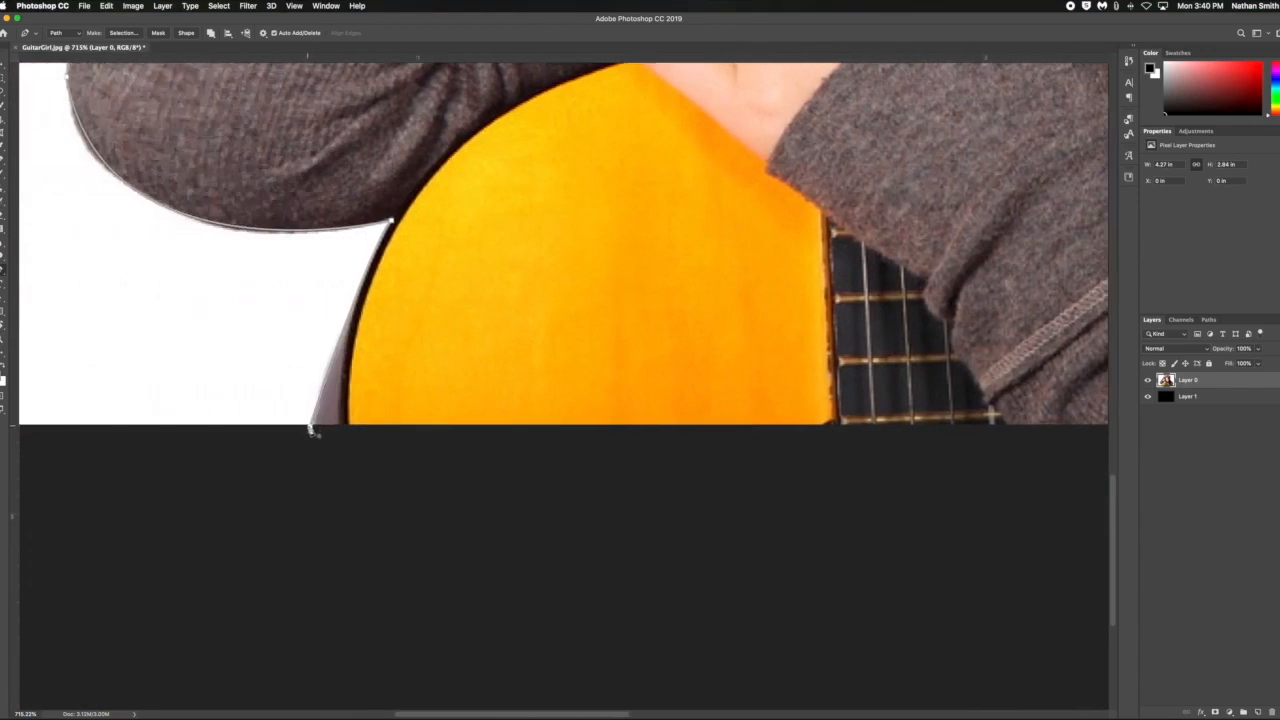
left_click(312, 430)
Save the finished work path under the name Girl
scroll(371, 497, "up", 10)
scroll(371, 497, "right", 6)
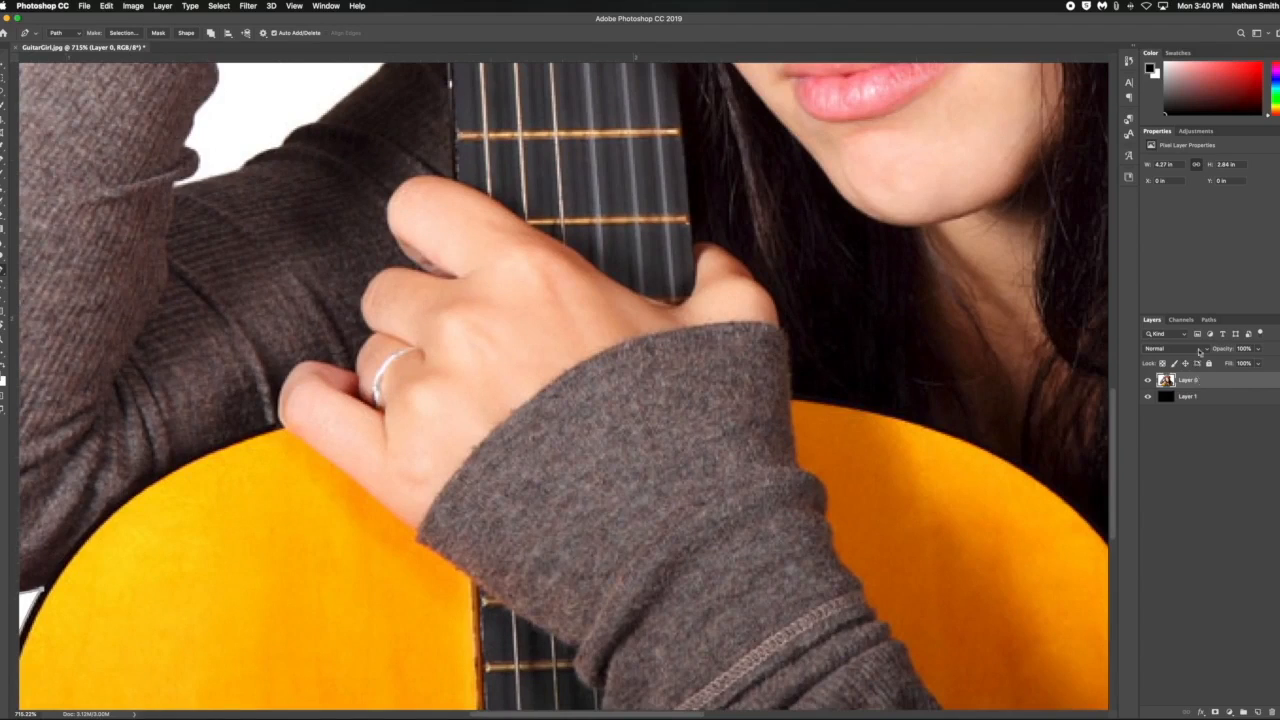
left_click(1209, 320)
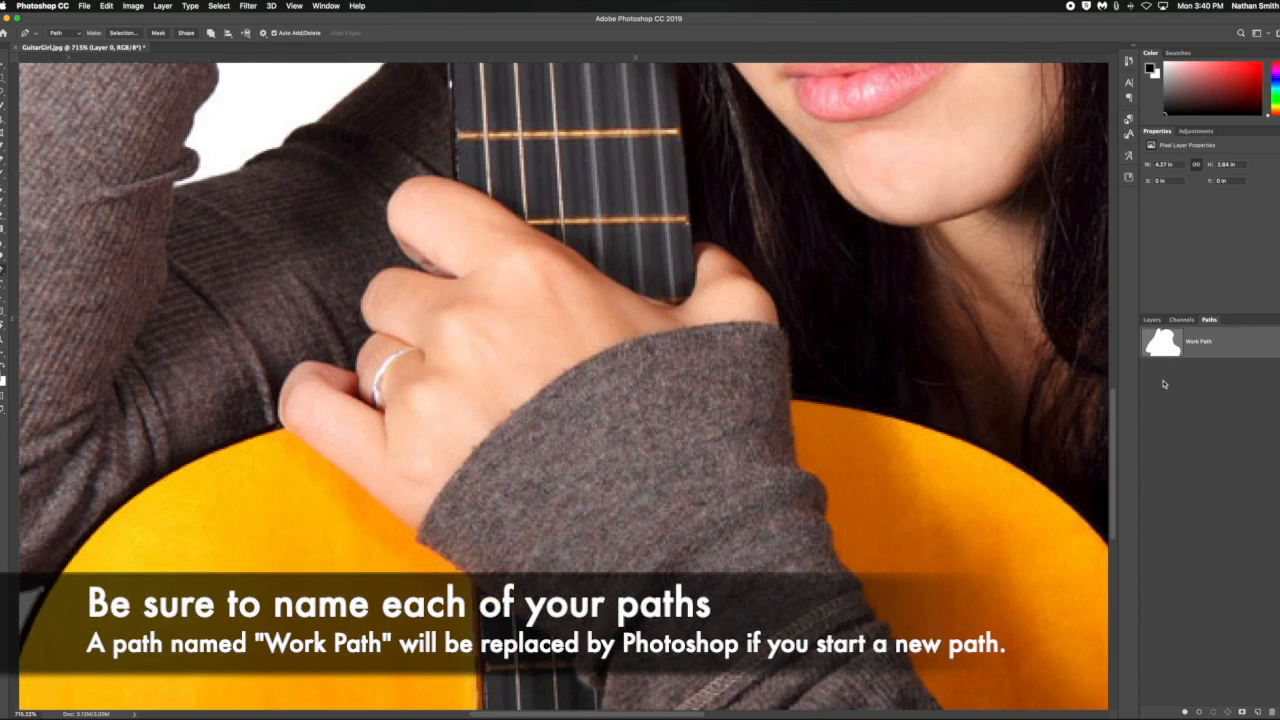
double_click(1197, 343)
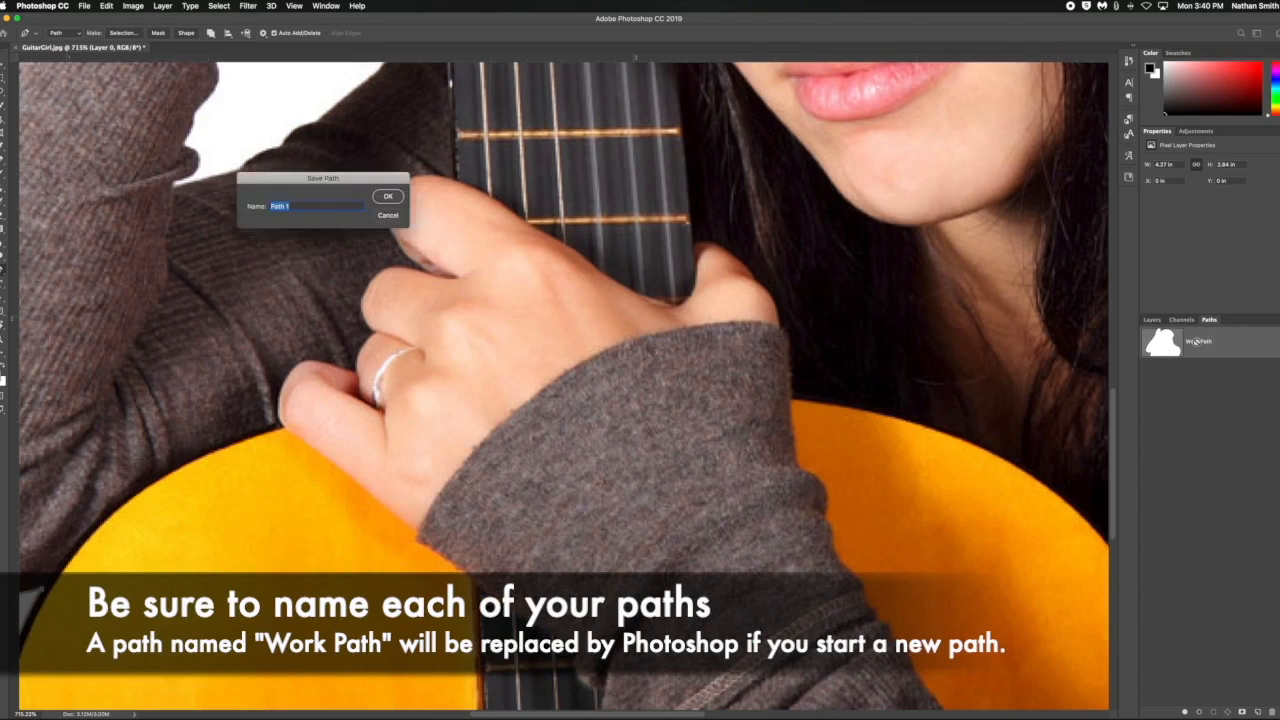
type("Girl")
left_click(387, 196)
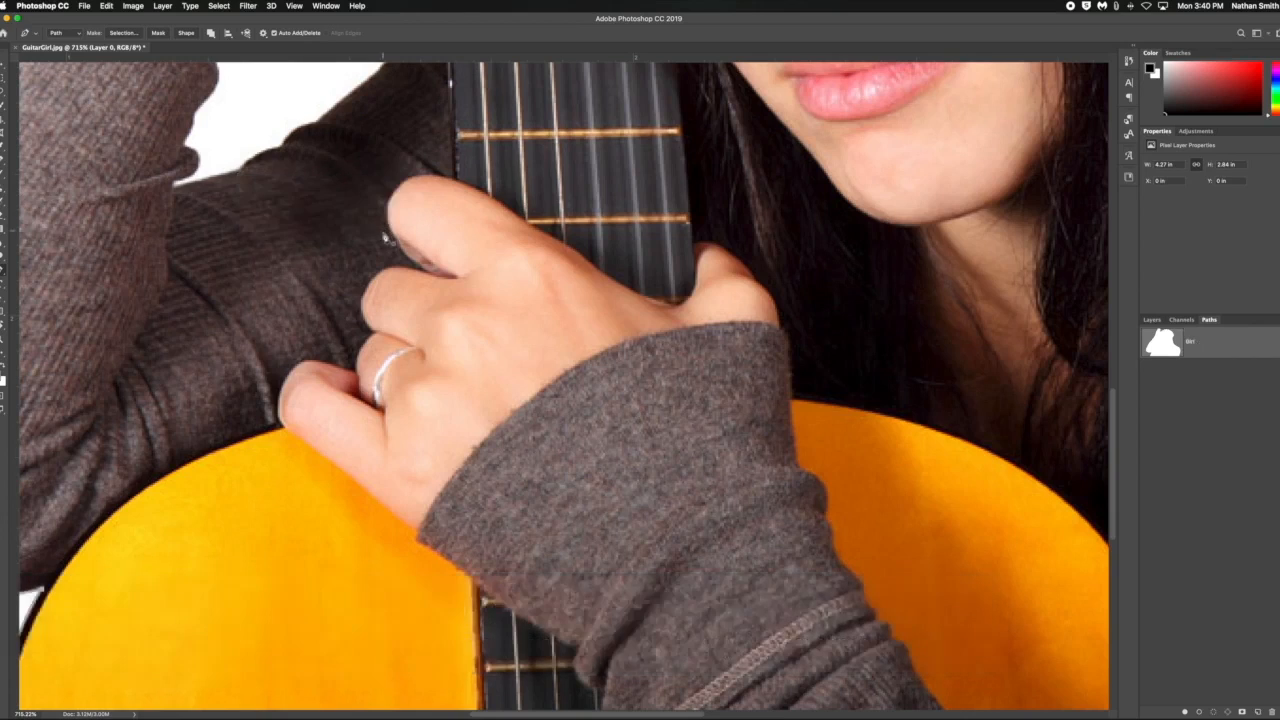
Set the path operation to Subtract Front Shape and start a new path where the guitar neck meets the lower sleeve
scroll(381, 267, "up", 10)
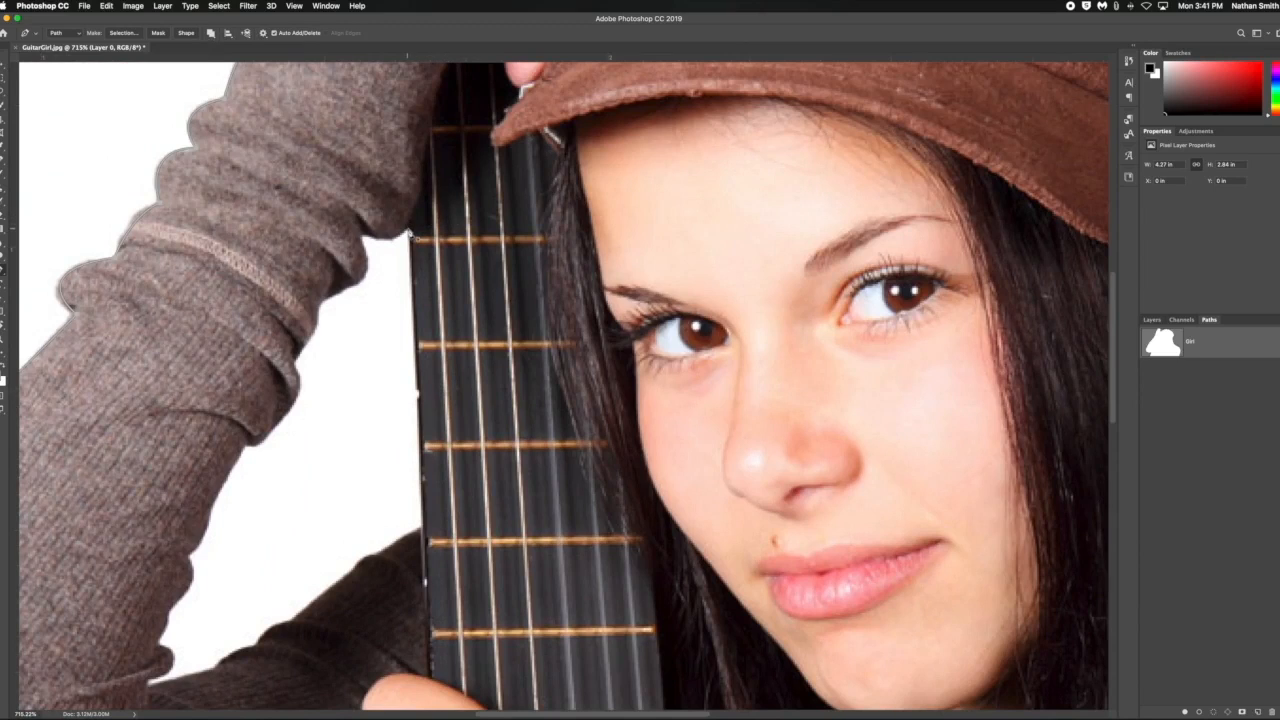
left_click(214, 34)
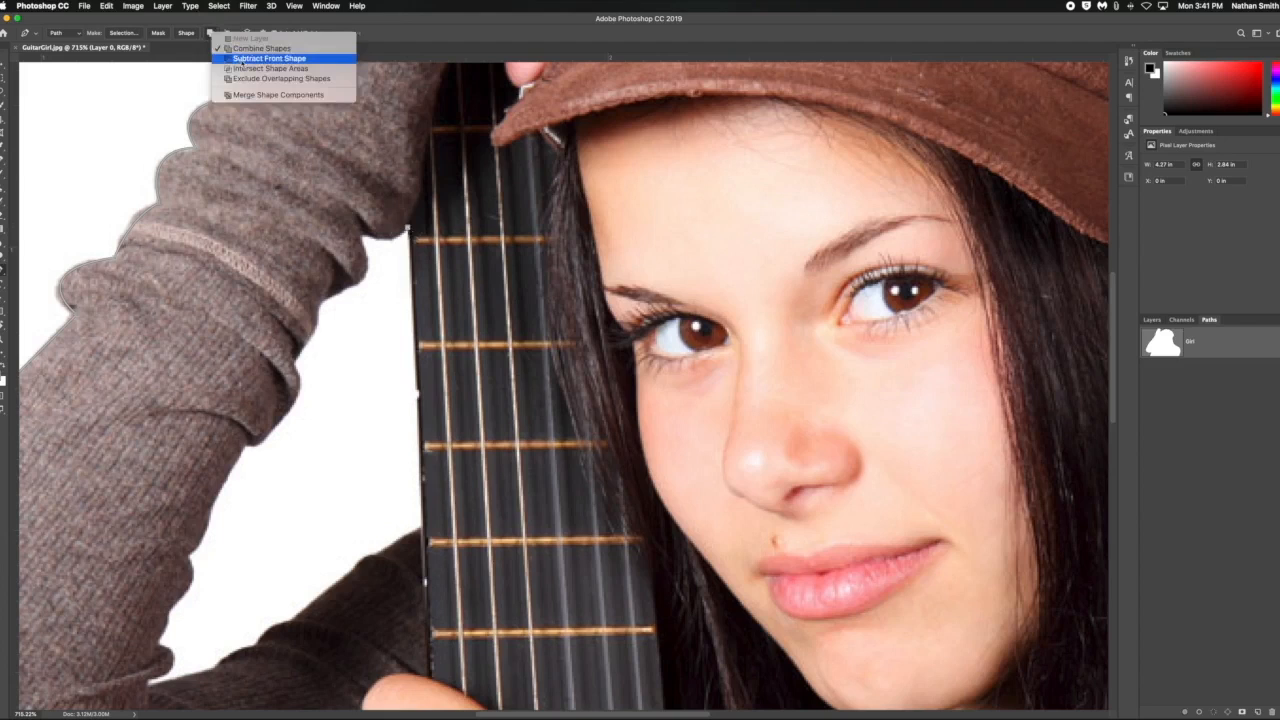
left_click(240, 59)
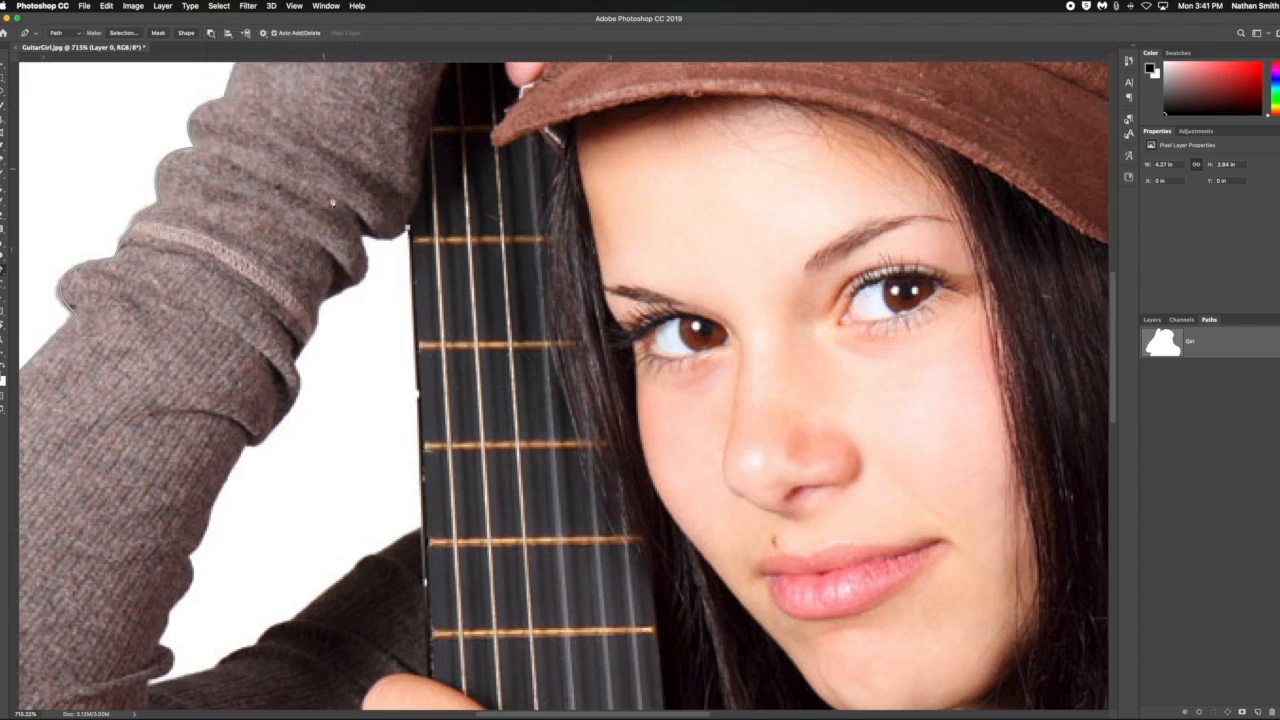
left_click(421, 526)
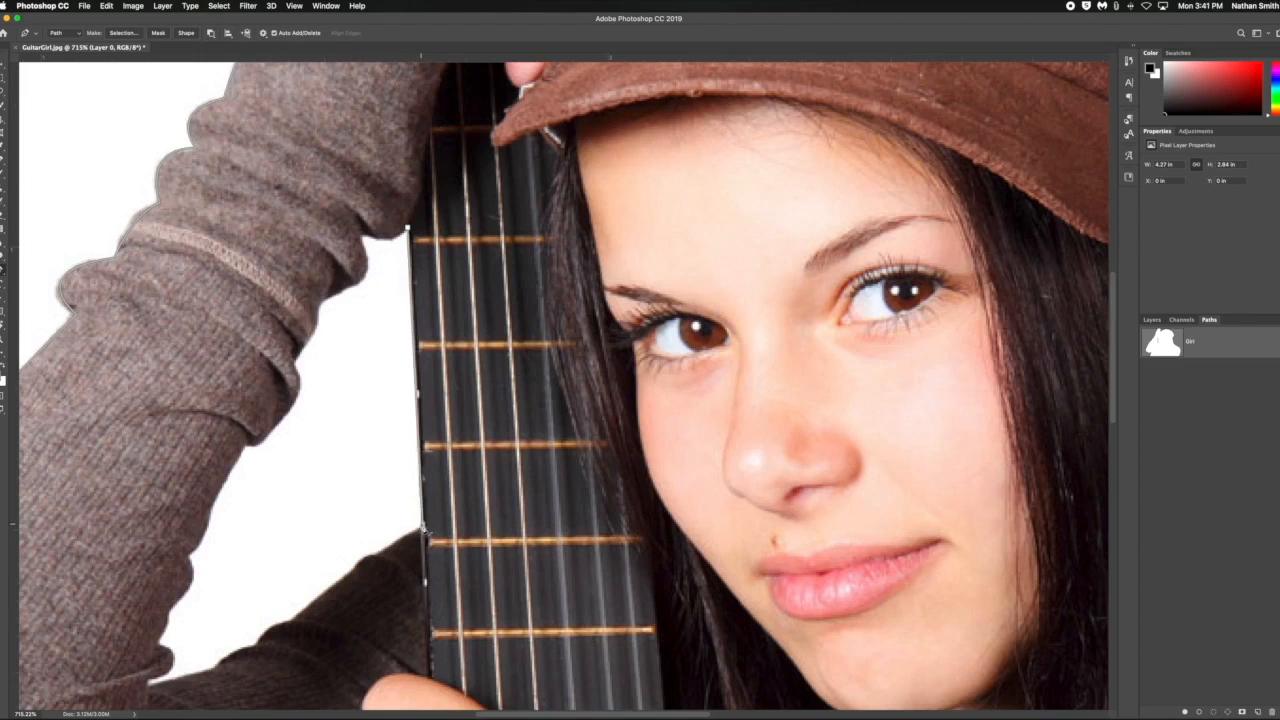
Trace the lower edge of the white gap along the top of the dark sleeve to the inner elbow corner
left_click(379, 553)
left_click_drag(351, 575, 341, 599)
left_click(351, 575, "alt")
left_click(292, 619)
left_click_drag(257, 645, 245, 662)
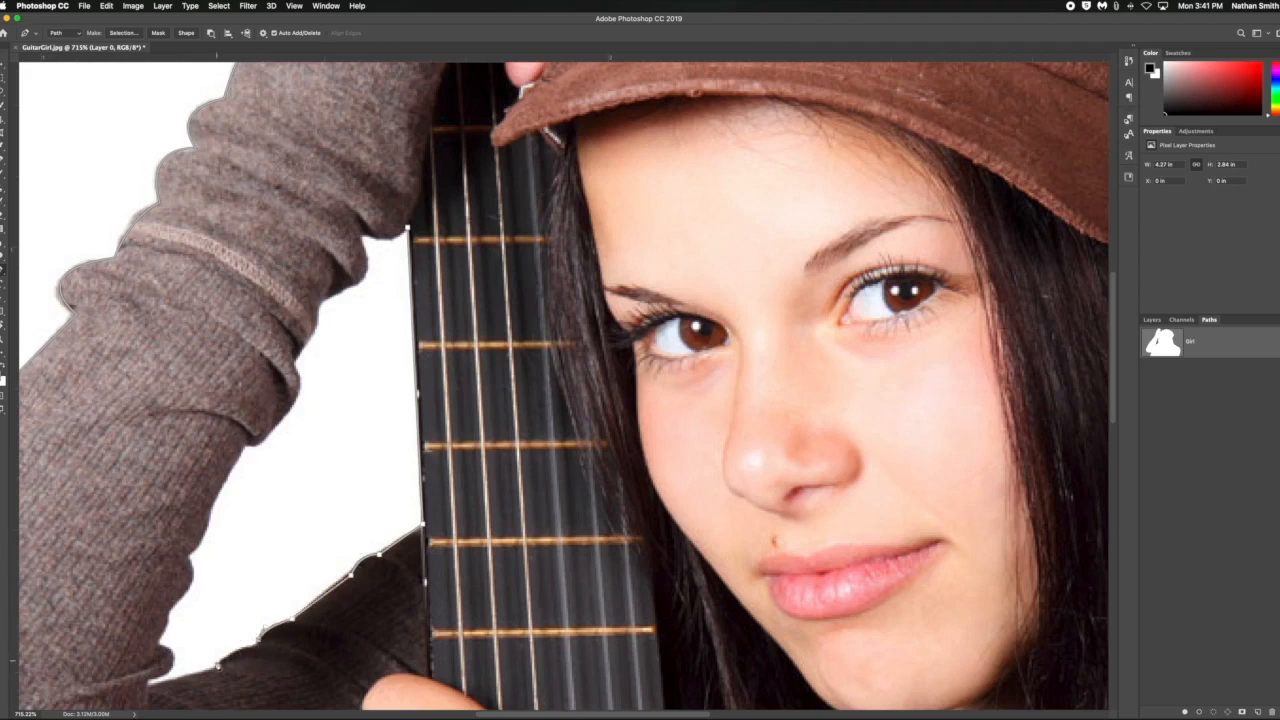
left_click(257, 645, "alt")
left_click(218, 661)
left_click(146, 685)
Run the path up from the inner elbow corner along the first folds of the raised arm's inner edge
left_click(146, 679)
left_click_drag(158, 644, 126, 631)
left_click(158, 644, "alt")
left_click(169, 610)
left_click_drag(190, 558, 174, 548)
left_click(185, 555, "alt")
left_click_drag(211, 507, 218, 483)
left_click(211, 507, "alt")
Continue the path around the middle folds on the inner edge of the raised sleeve
left_click(245, 444)
left_click(258, 444)
left_click(297, 396)
left_click_drag(294, 371, 286, 335)
left_click(294, 371, "alt")
left_click(316, 300)
Curve the path around the upper sleeve fold to the guitar neck and close the gap's outline along the neck
left_click_drag(360, 228, 342, 176)
left_click(381, 297)
key("super+z")
left_click_drag(361, 235, 342, 177)
left_click(361, 235, "alt")
left_click_drag(408, 229, 406, 212)
left_click(408, 229, "alt")
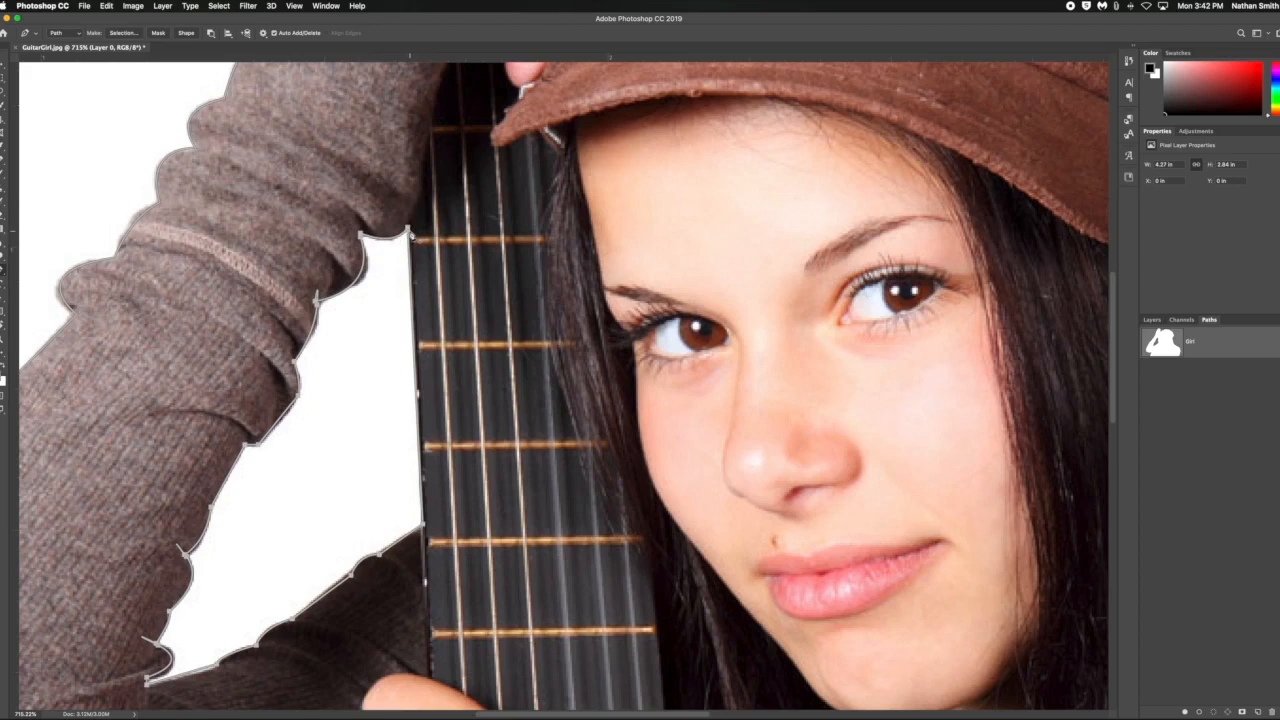
left_click(408, 229)
key("super+z")
key("super+0")
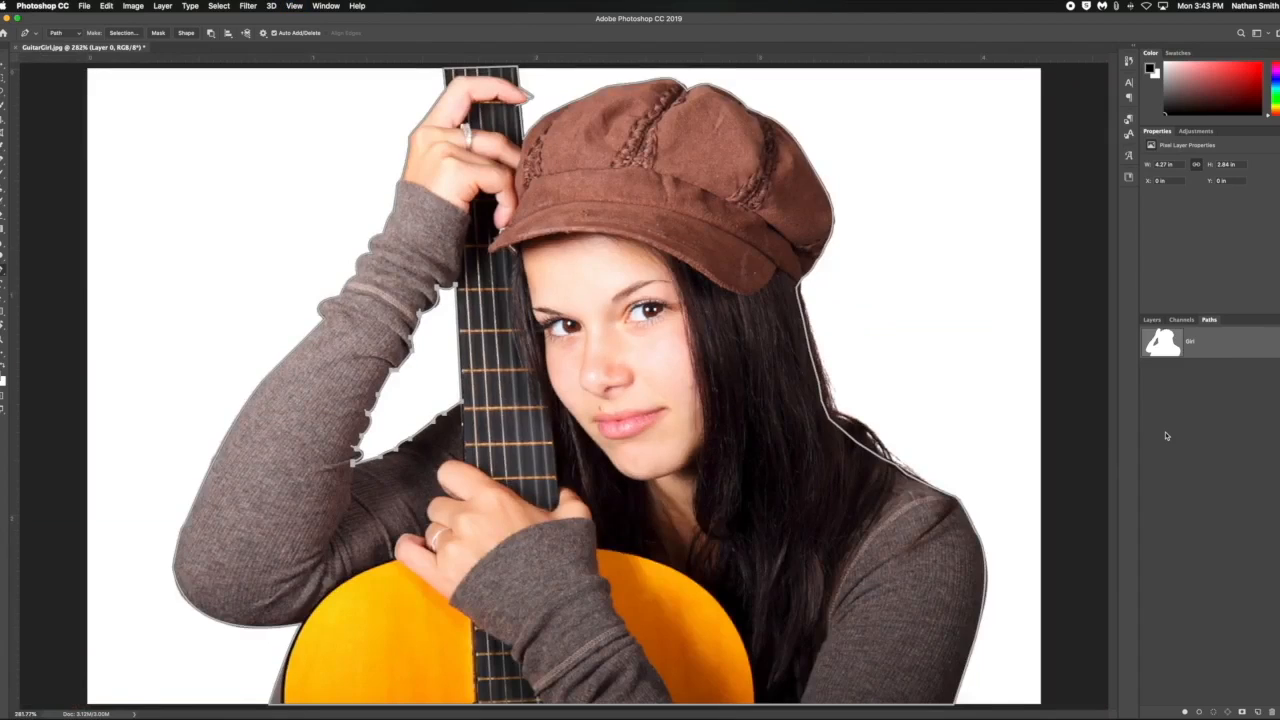
Load the Girl path as a selection and add it as a layer mask on Layer 0
left_click(1166, 352, "super")
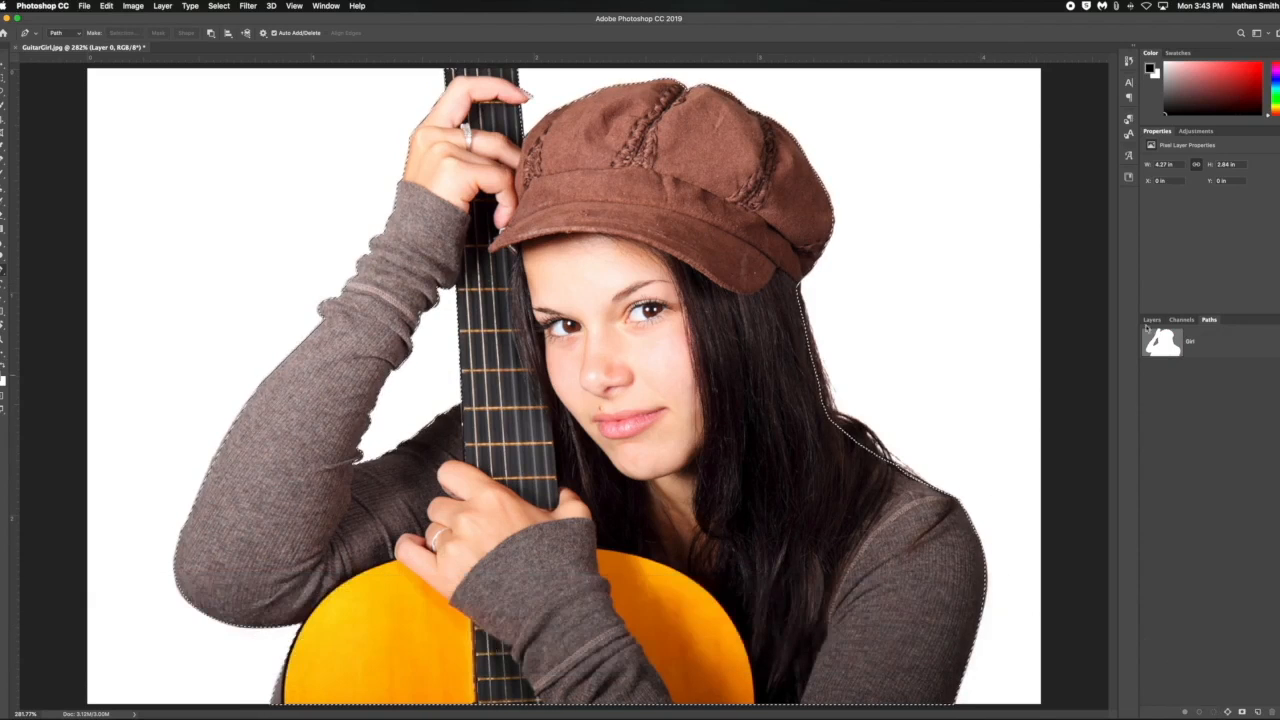
left_click(1152, 319)
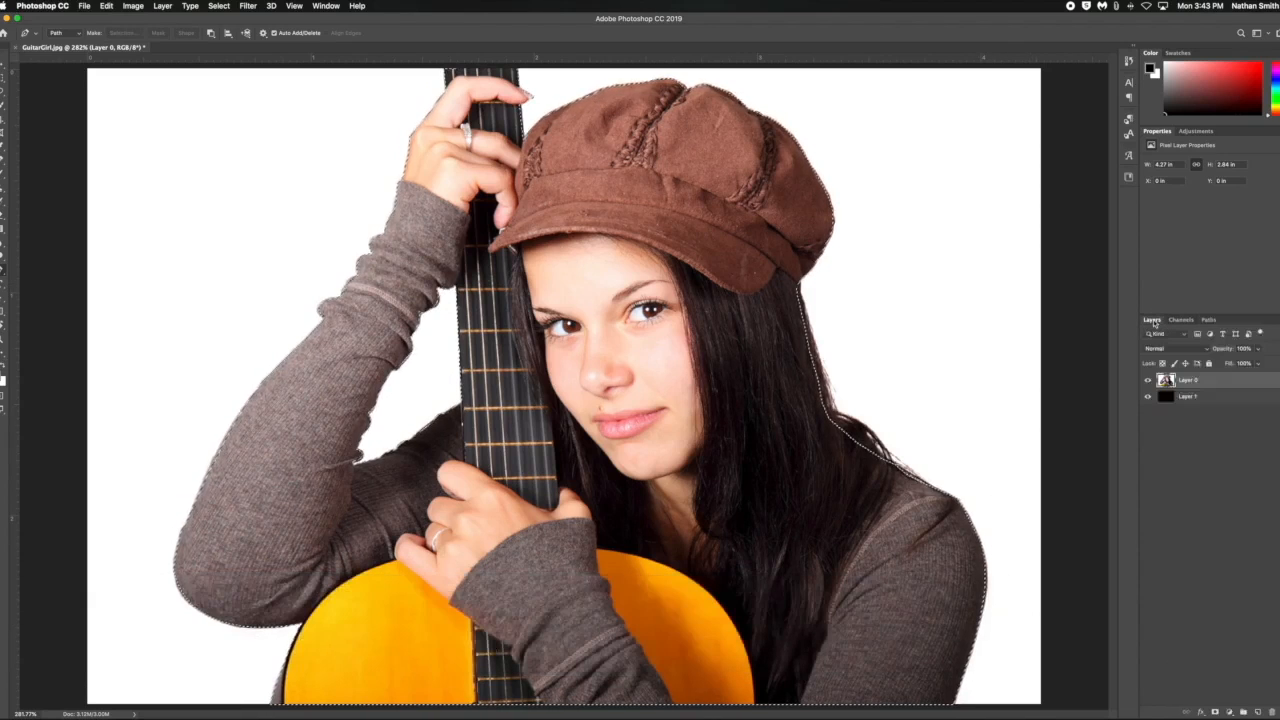
left_click(1214, 713)
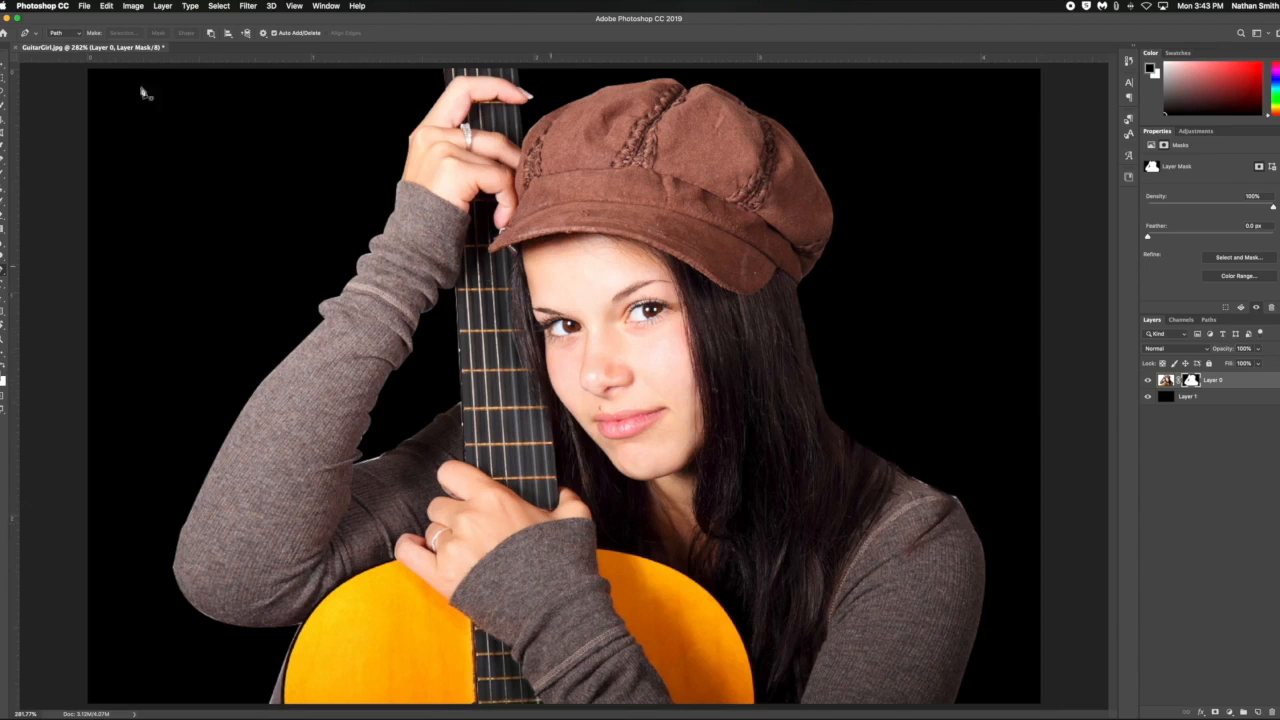
Open Select and Mask for the layer mask and refine the sleeve edge in the arm gap with a smaller brush
left_click(1, 107)
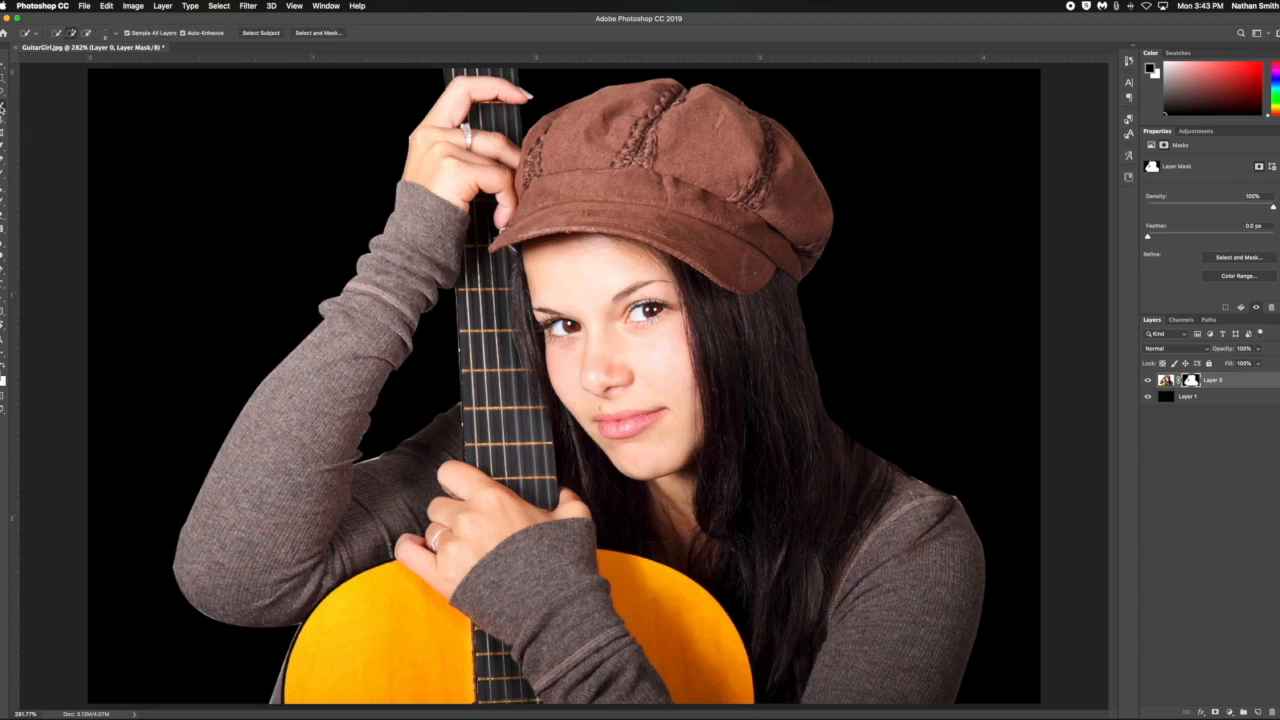
left_click(312, 33)
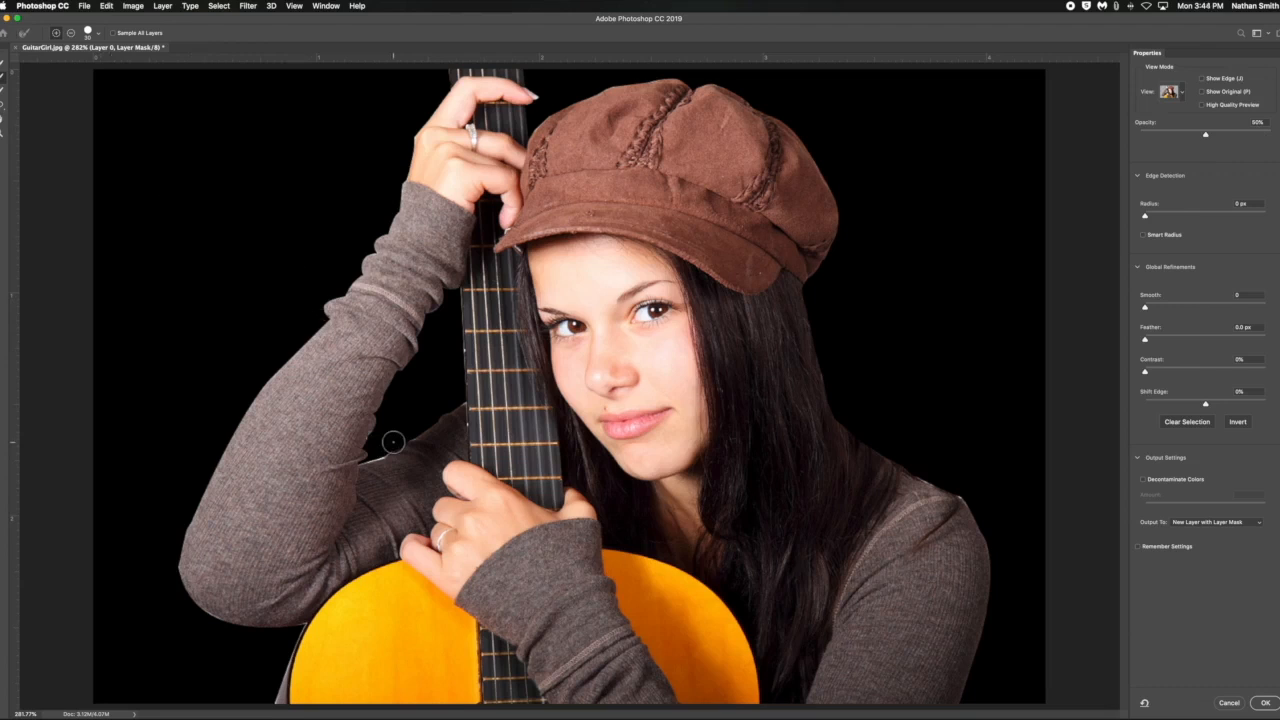
key("bracketleft")
key("bracketleft")
key("bracketleft")
left_click_drag(387, 455, 422, 436)
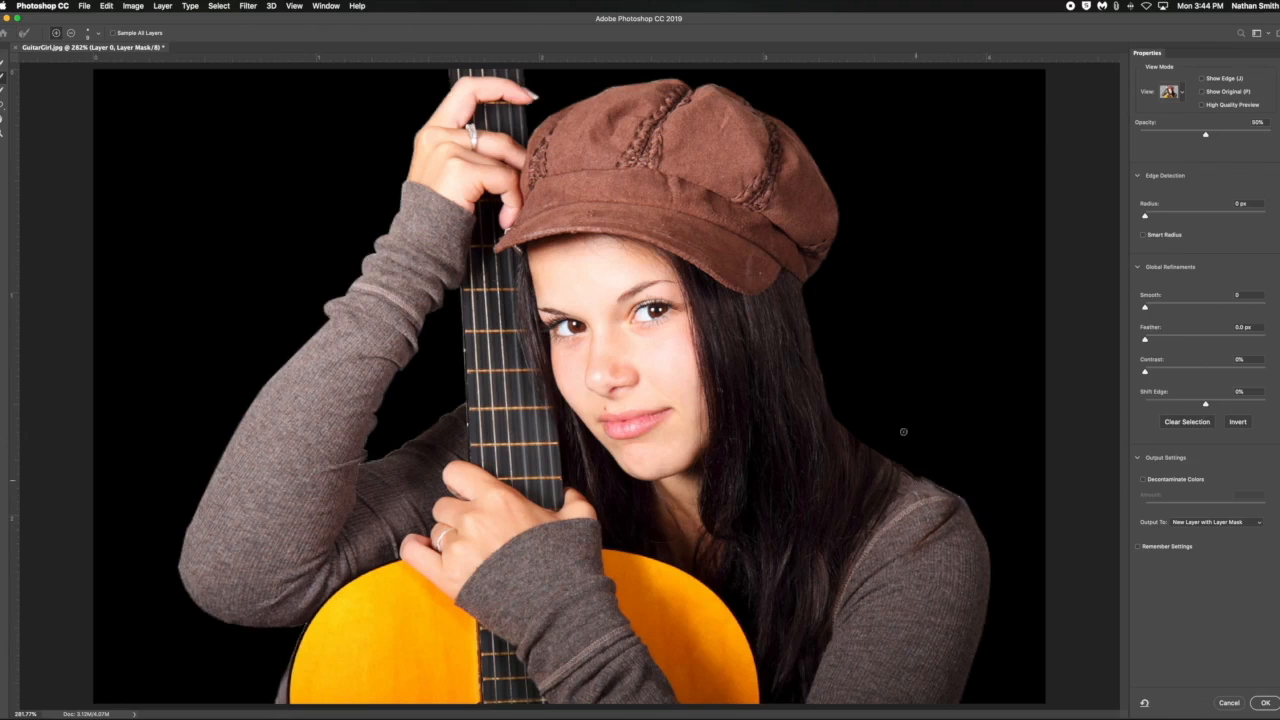
Enlarge the refine brush and paint down the outer hair edge from the hat toward the shoulder
key("bracketright")
key("bracketright")
key("bracketright")
mouse_move(808, 303)
left_mouse_down()
mouse_move(831, 412)
mouse_move(841, 417)
mouse_move(827, 398)
mouse_move(871, 434)
mouse_move(846, 441)
mouse_move(916, 470)
mouse_move(857, 420)
mouse_move(892, 406)
mouse_move(895, 439)
mouse_move(842, 400)
mouse_move(811, 298)
mouse_move(844, 408)
mouse_move(898, 445)
mouse_move(852, 437)
left_mouse_up()
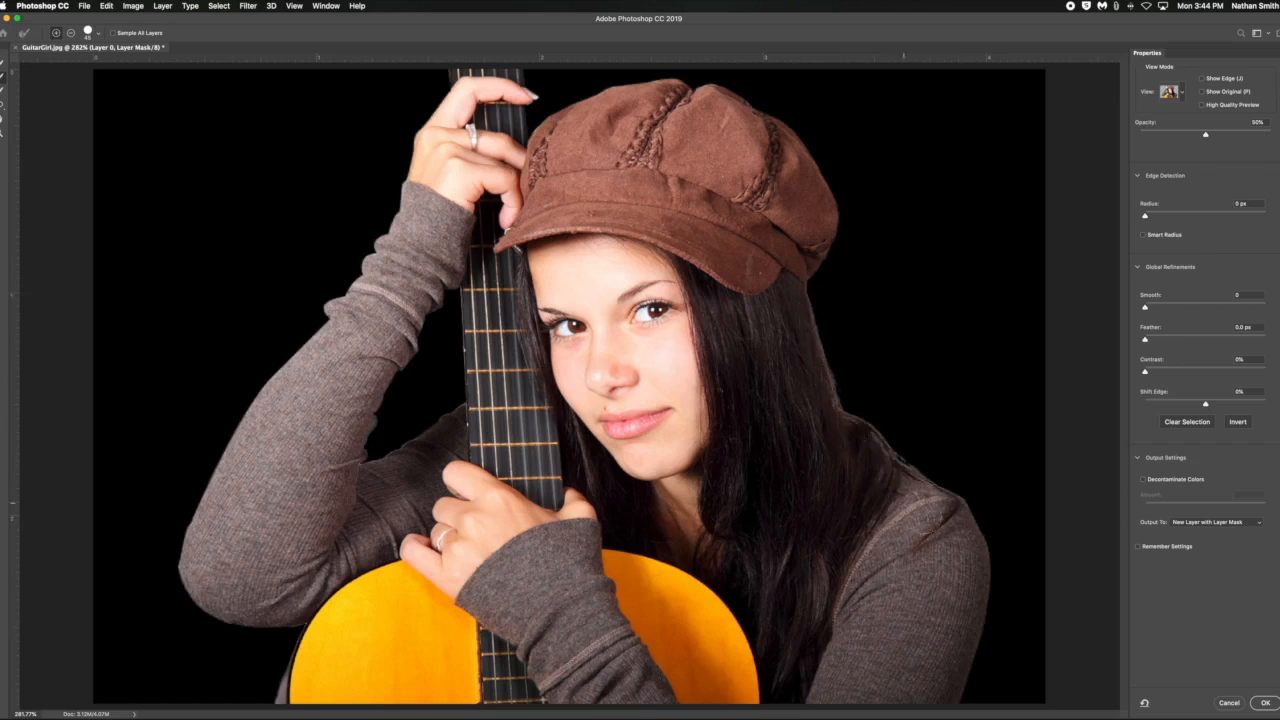
Enable Decontaminate Colors in the output settings and set its amount to 55%
left_click(1138, 460)
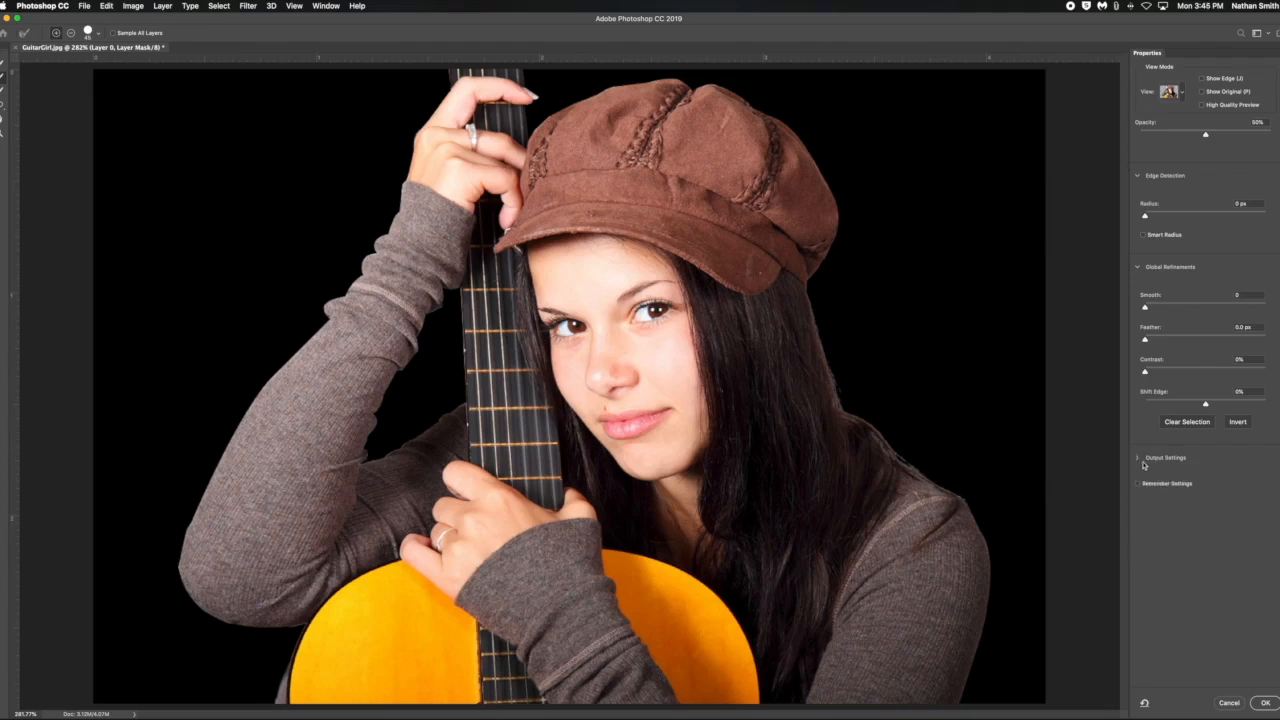
left_click(1138, 459)
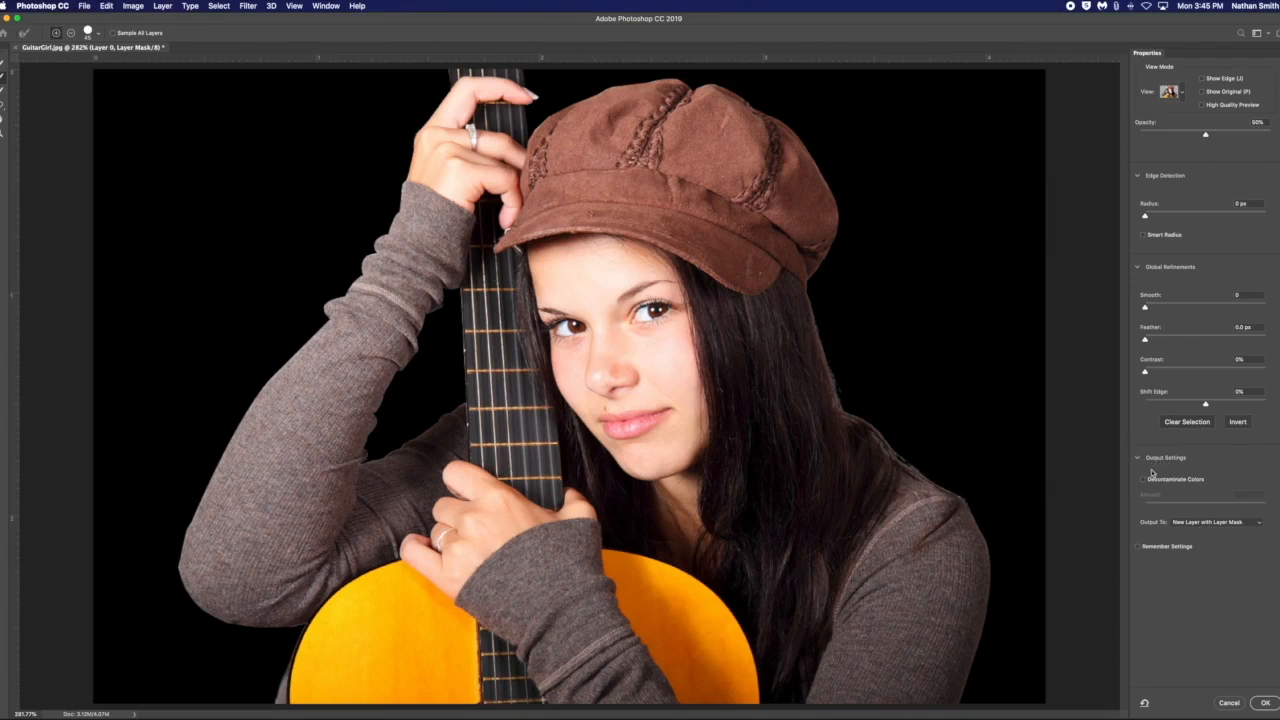
left_click(1144, 481)
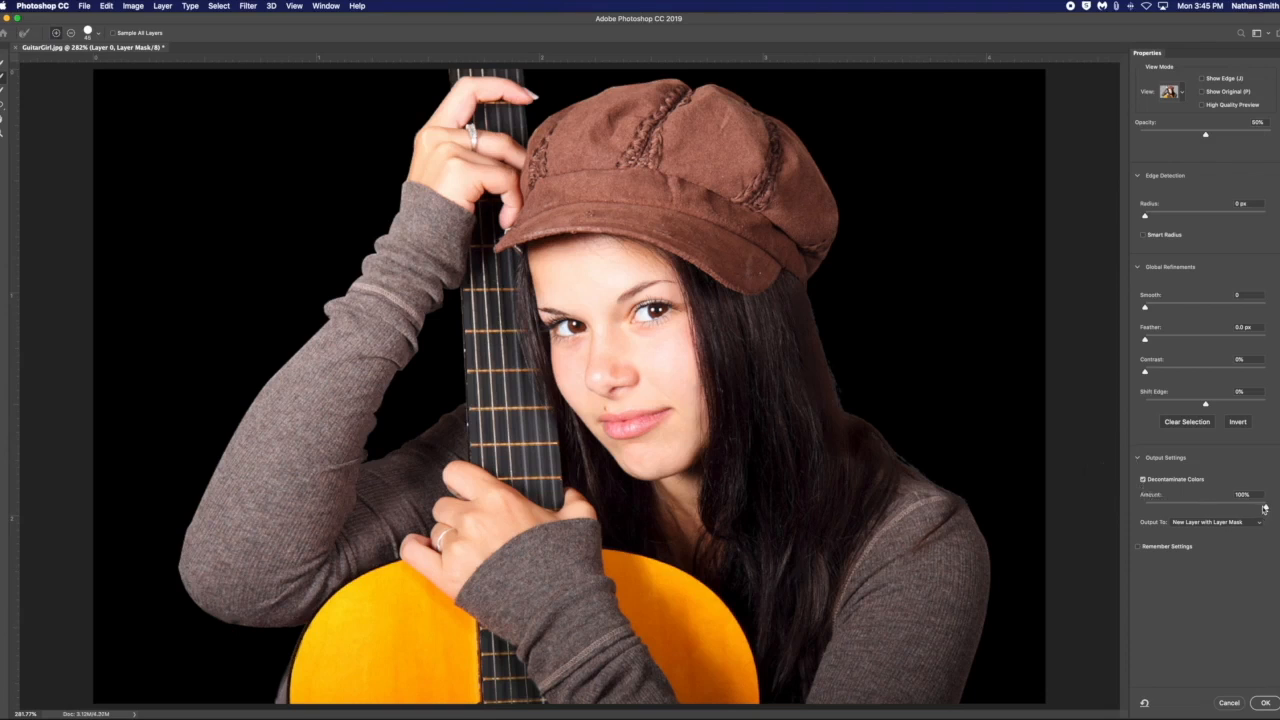
left_click_drag(1265, 507, 1159, 515)
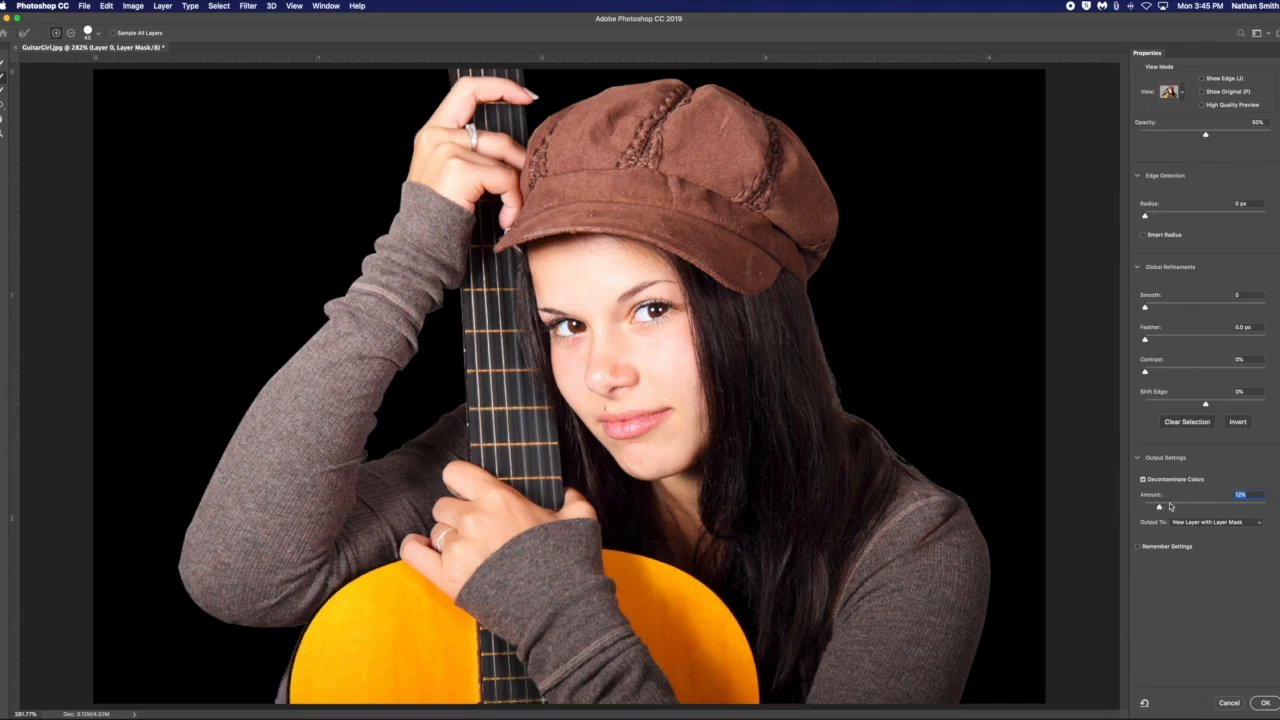
left_click_drag(1160, 507, 1188, 503)
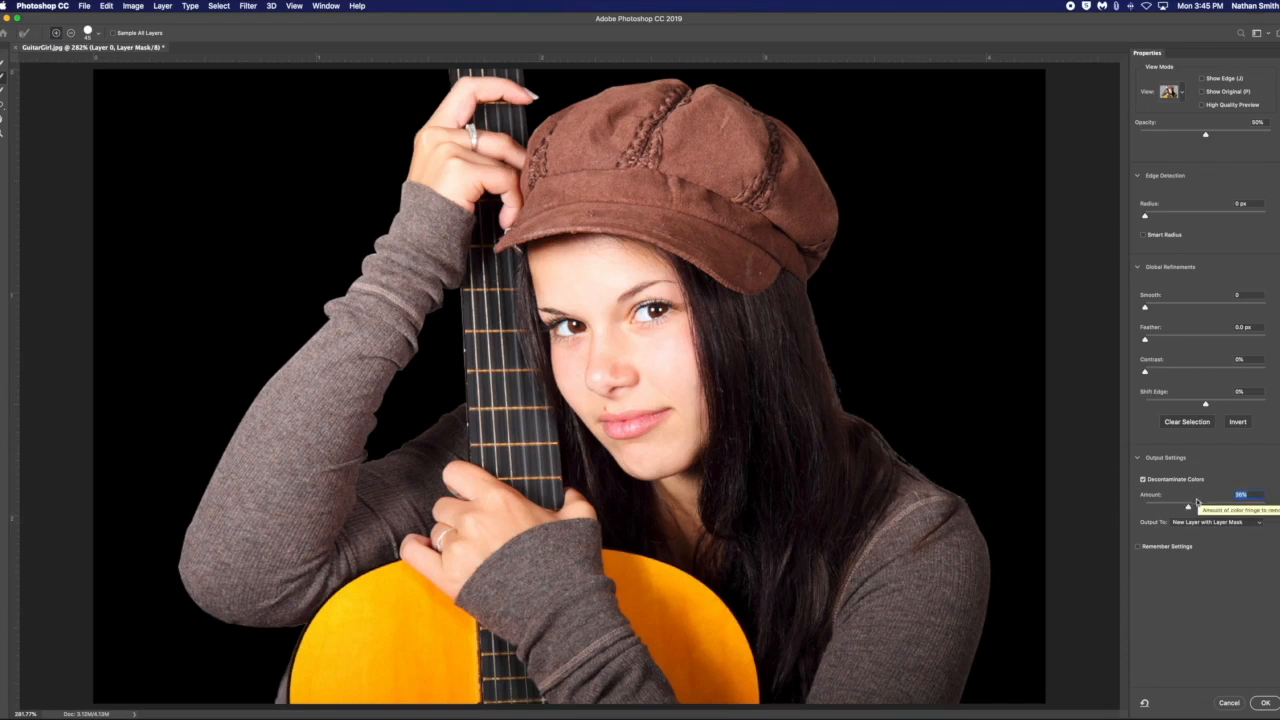
left_click_drag(1189, 506, 1211, 506)
Set Shift Edge to -30% and lower the Decontaminate Colors amount to 0%
left_click(1205, 405)
left_click_drag(1203, 404, 1199, 405)
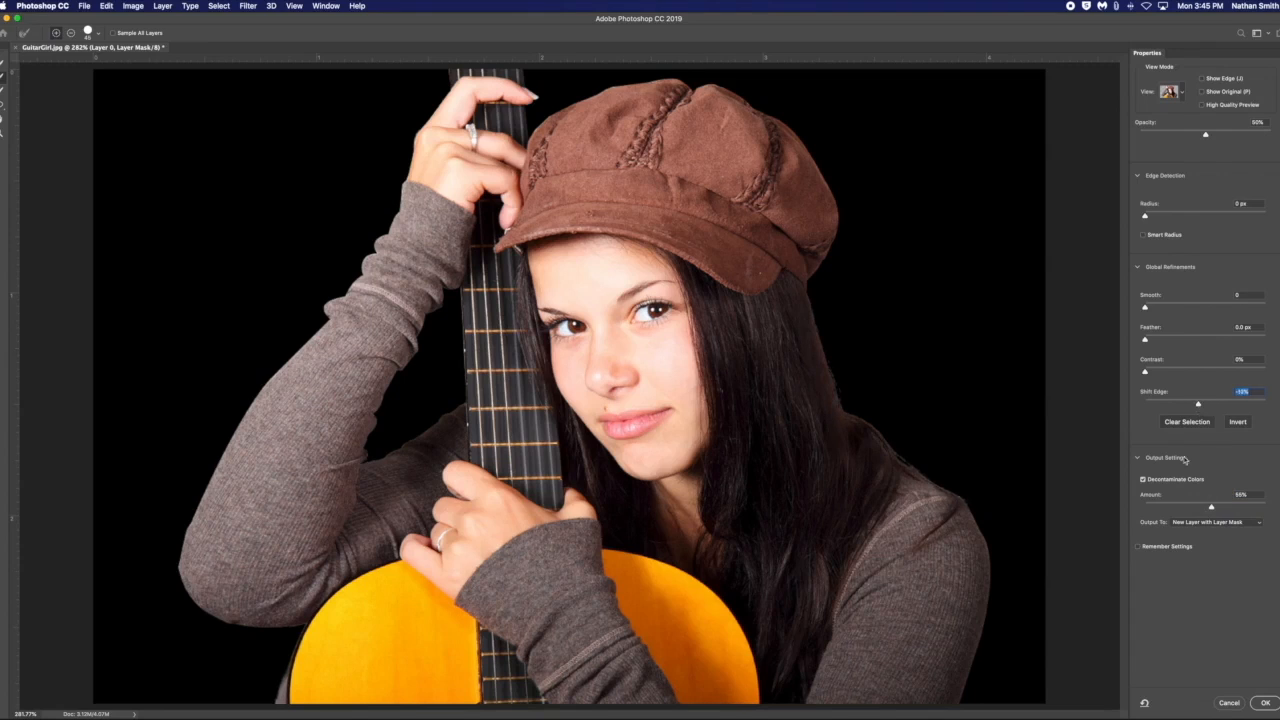
left_click_drag(1211, 507, 1190, 507)
left_click_drag(1199, 405, 1187, 405)
left_click_drag(1190, 507, 1145, 509)
Output the refined mask to New Layer with Layer Mask and apply it
left_click(1262, 525)
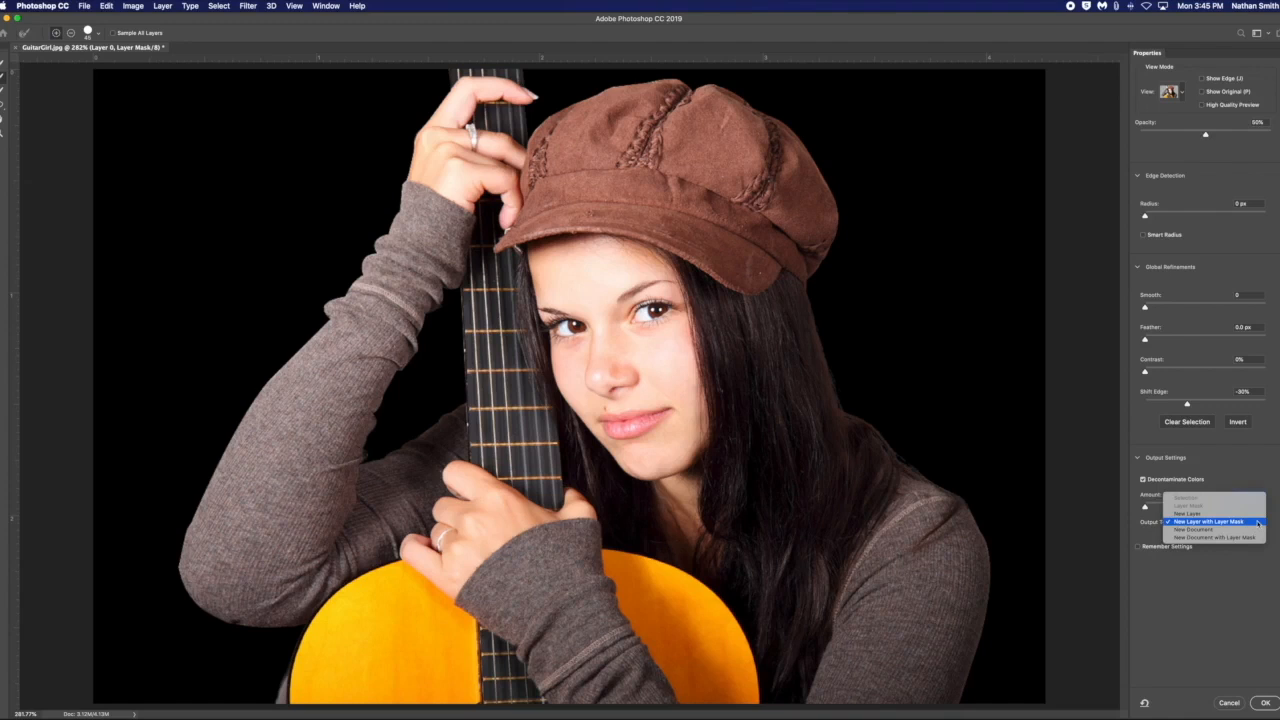
left_click(1257, 522)
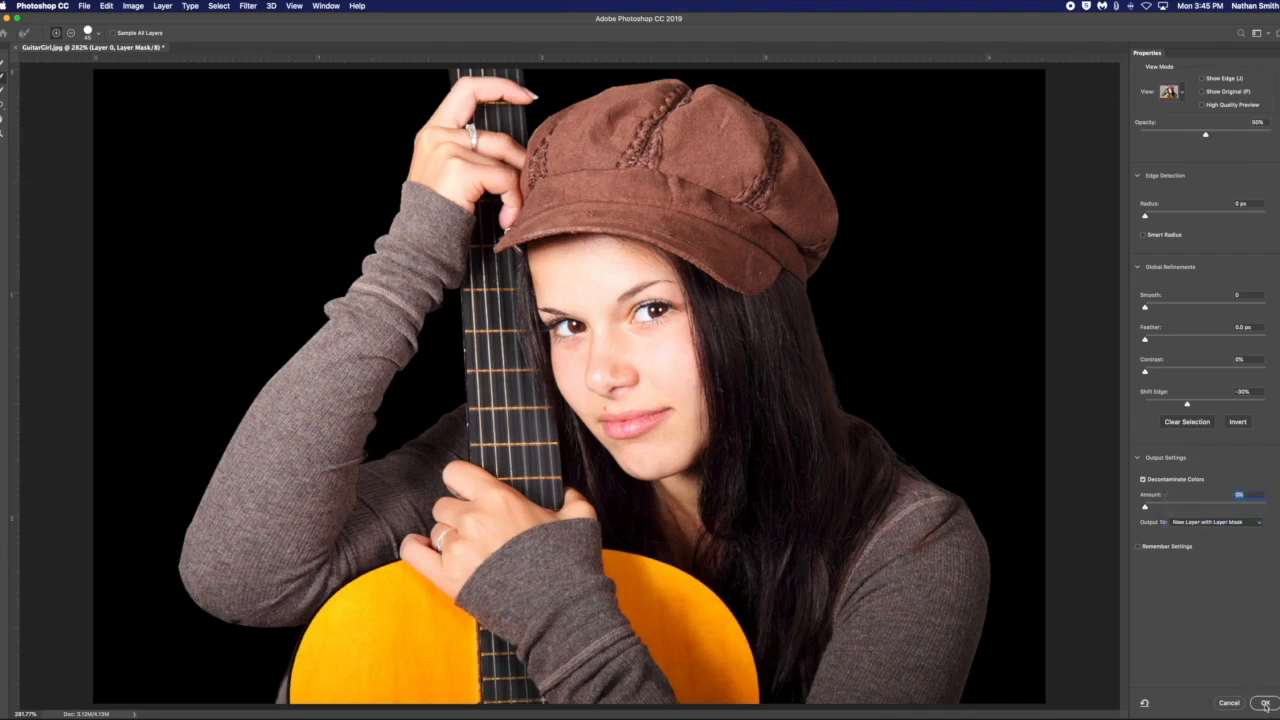
left_click(1265, 704)
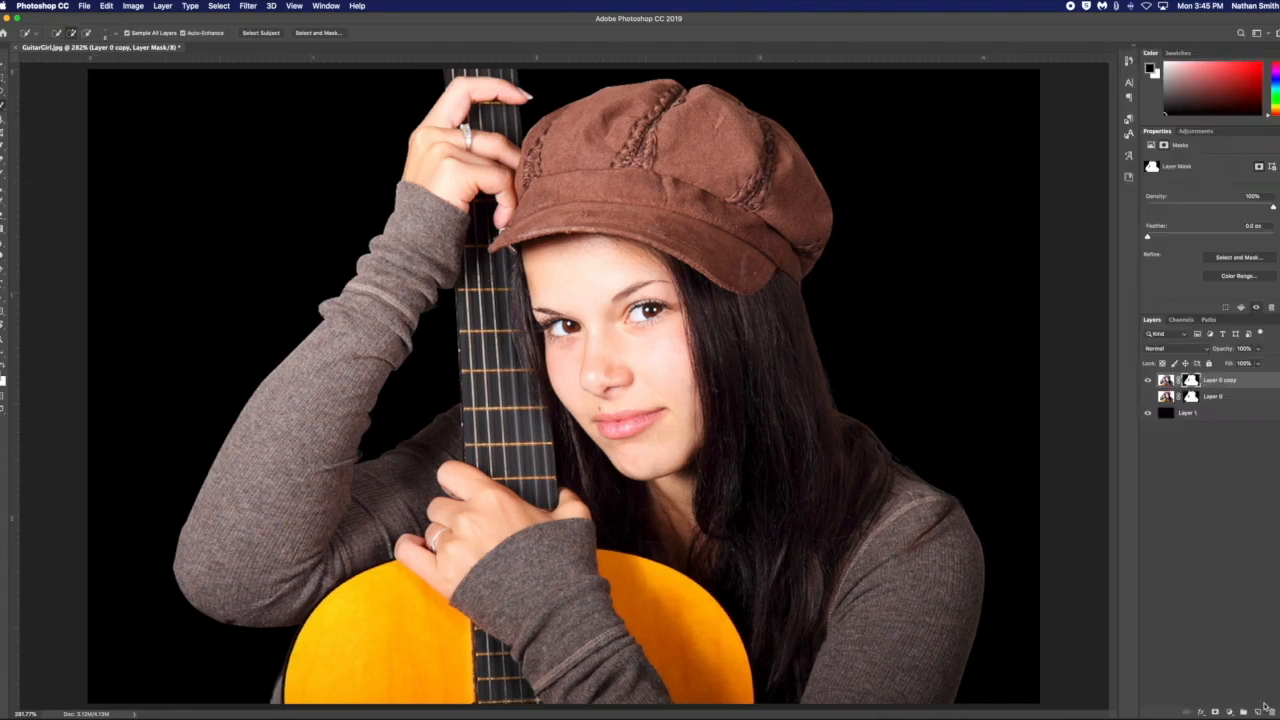